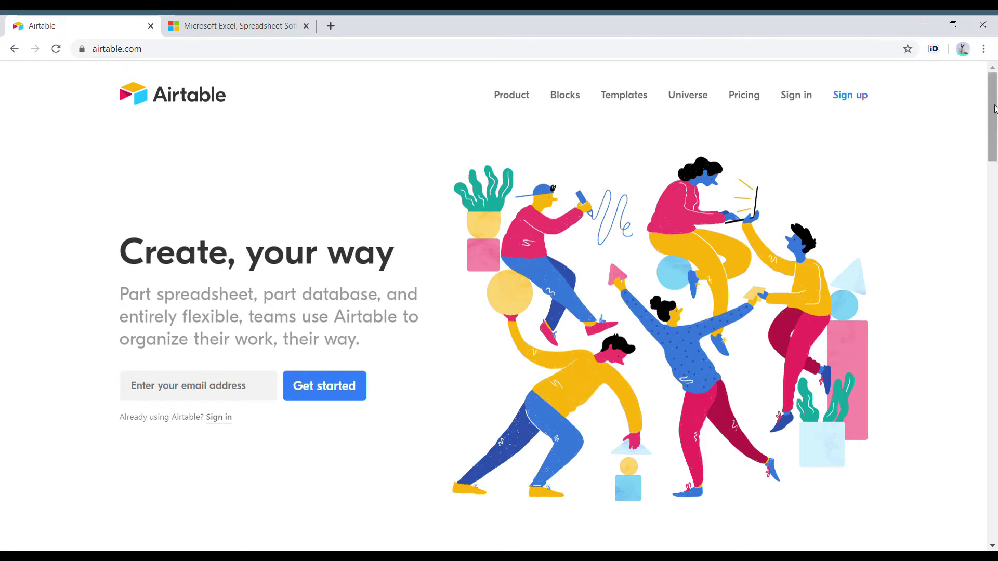
Tick Export to Accounting for booking 3 and run the Airtable-to-Excel scenario once
left_click_drag(995, 108, 996, 351)
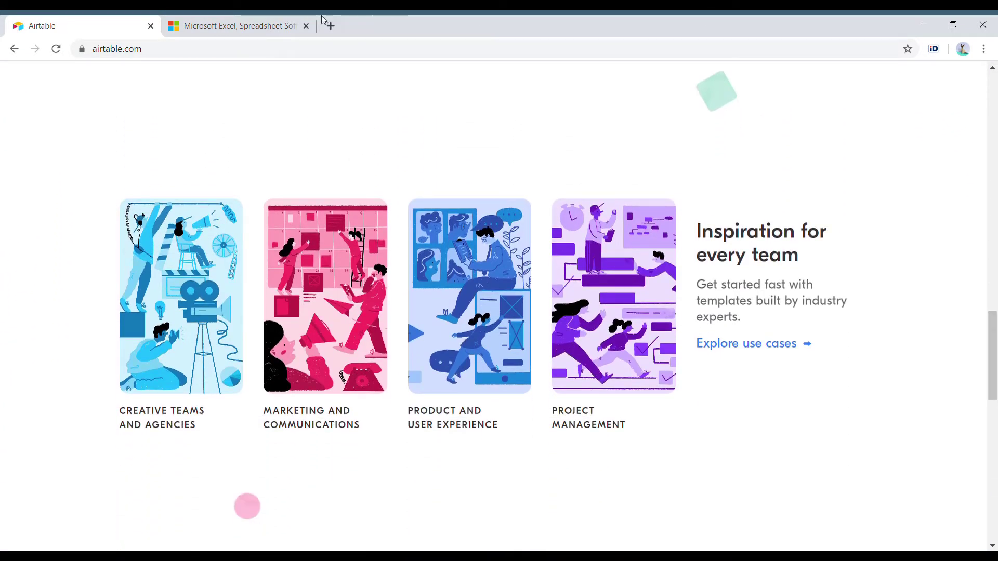
left_click(279, 23)
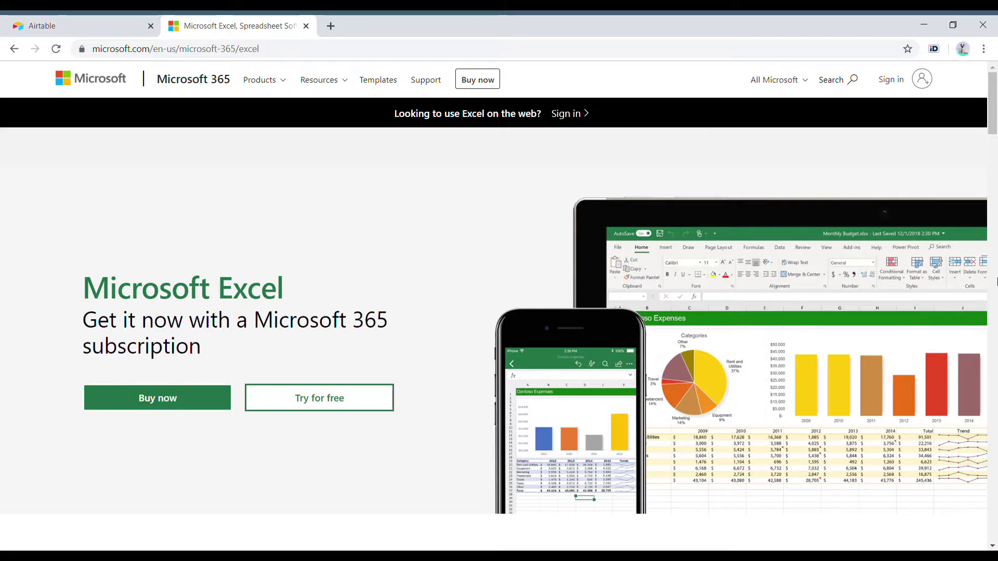
scroll(995, 218, "down", 7)
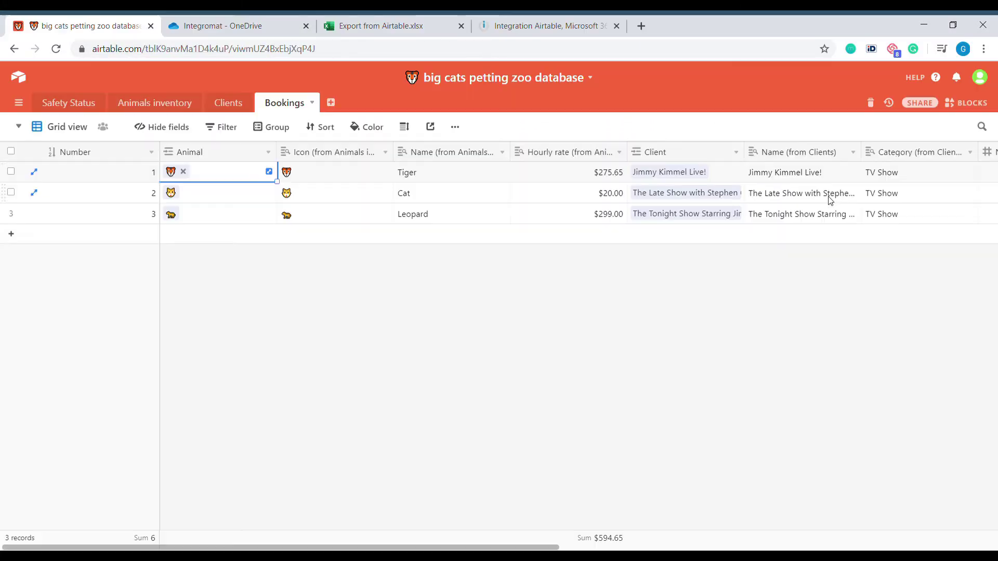
key("Right")
key("Right")
key("Right")
key("Right")
key("Right")
key("Right")
key("Right")
key("Right")
key("Right")
key("Right")
key("Right")
key("Right")
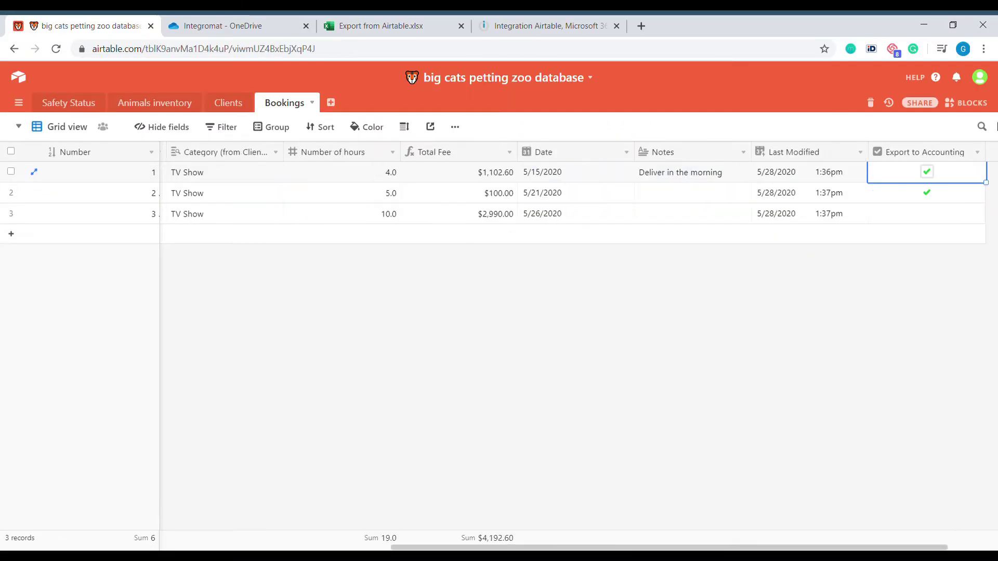
left_click(934, 218)
left_click(934, 218)
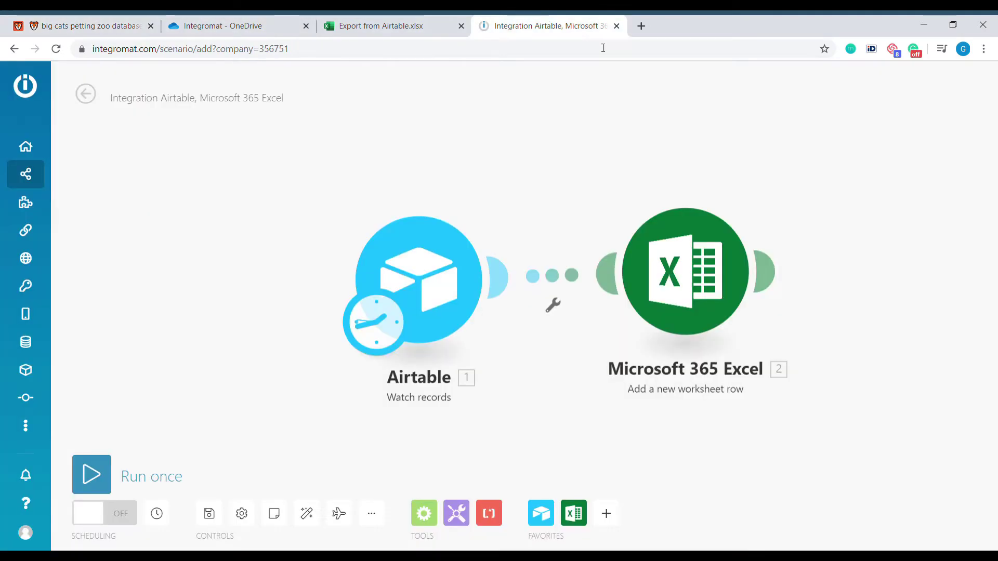
left_click(92, 474)
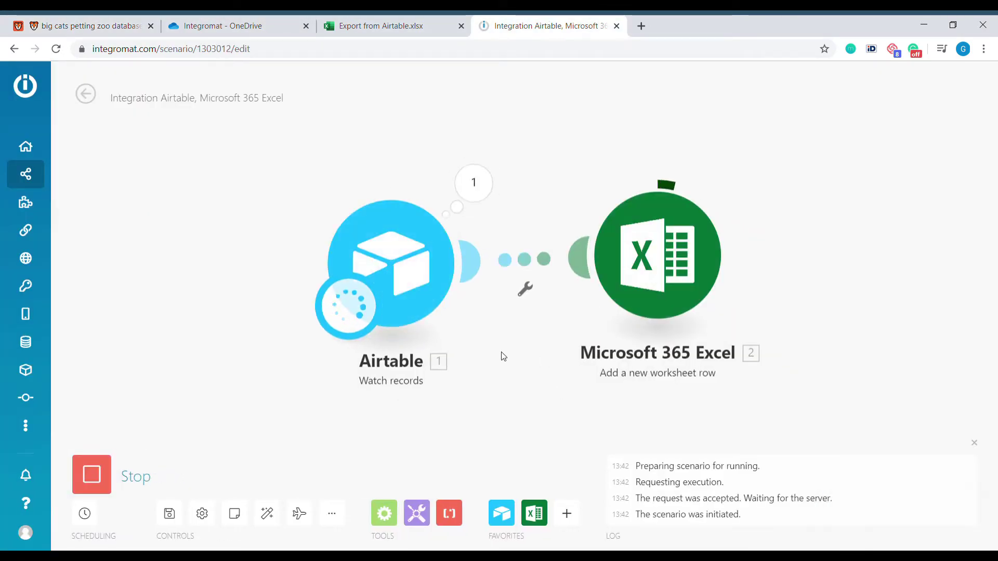
Open the Export from Airtable.xlsx workbook and select the newly exported row 4
left_click(381, 25)
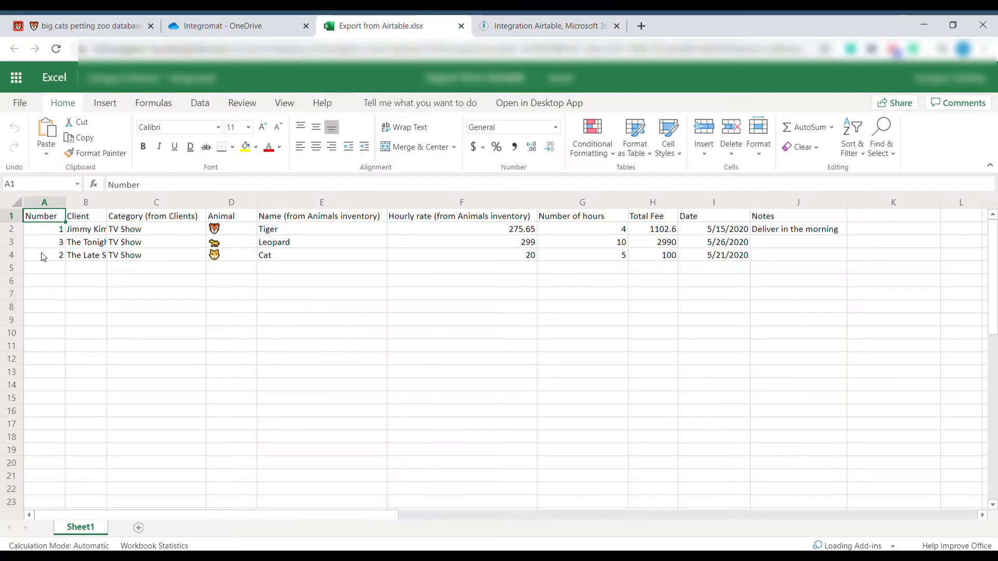
left_click_drag(43, 257, 821, 257)
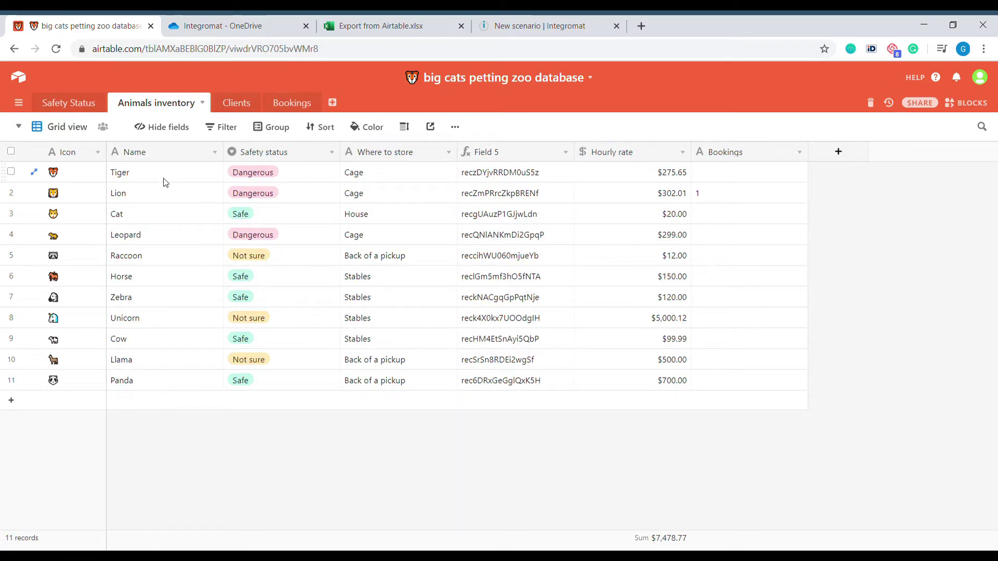
Review the animals' names and hourly rates, then the Clients table's names, attachments and notes
left_click_drag(163, 177, 496, 387)
left_click_drag(639, 173, 644, 381)
left_click(237, 102)
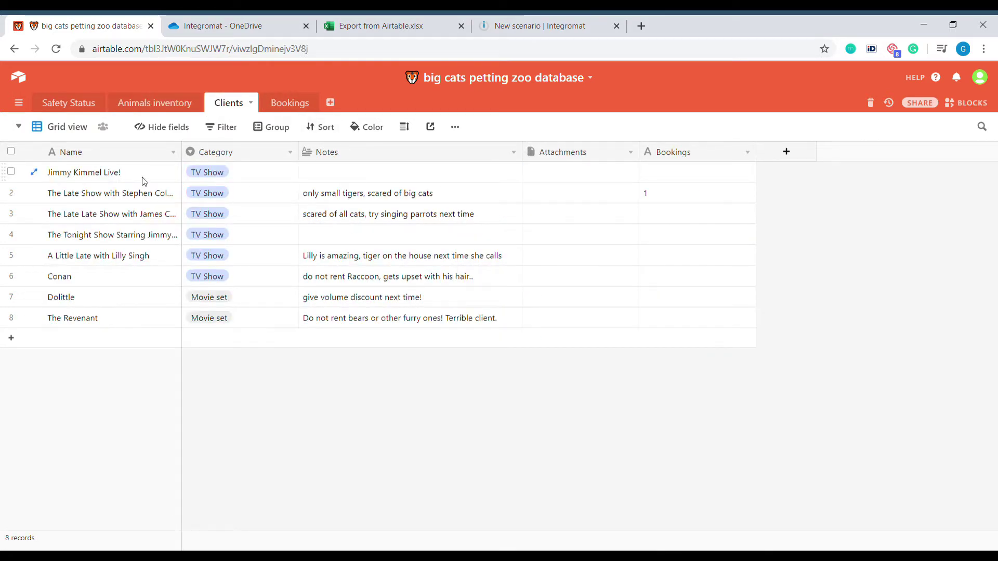
left_click_drag(141, 177, 139, 275)
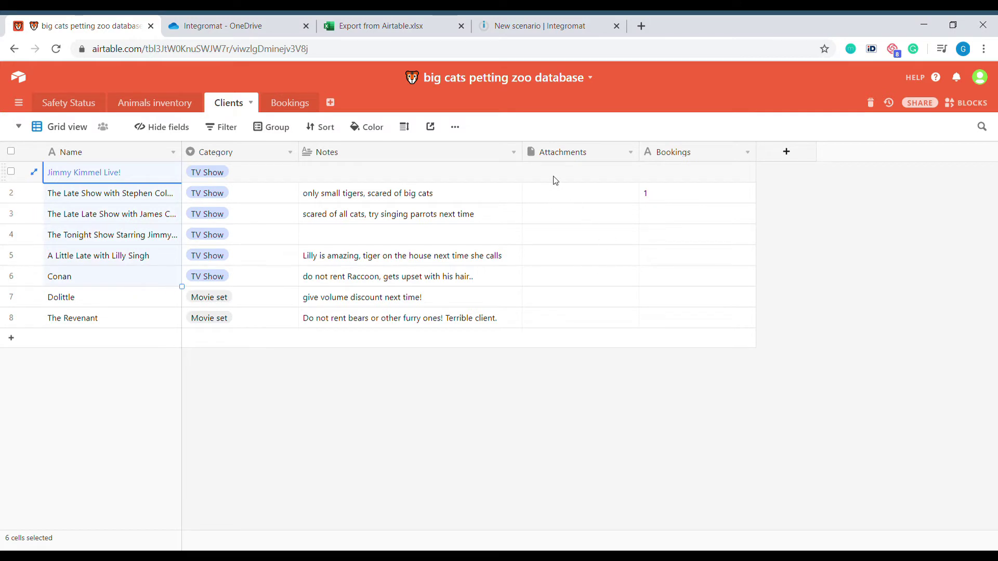
left_click_drag(555, 180, 571, 316)
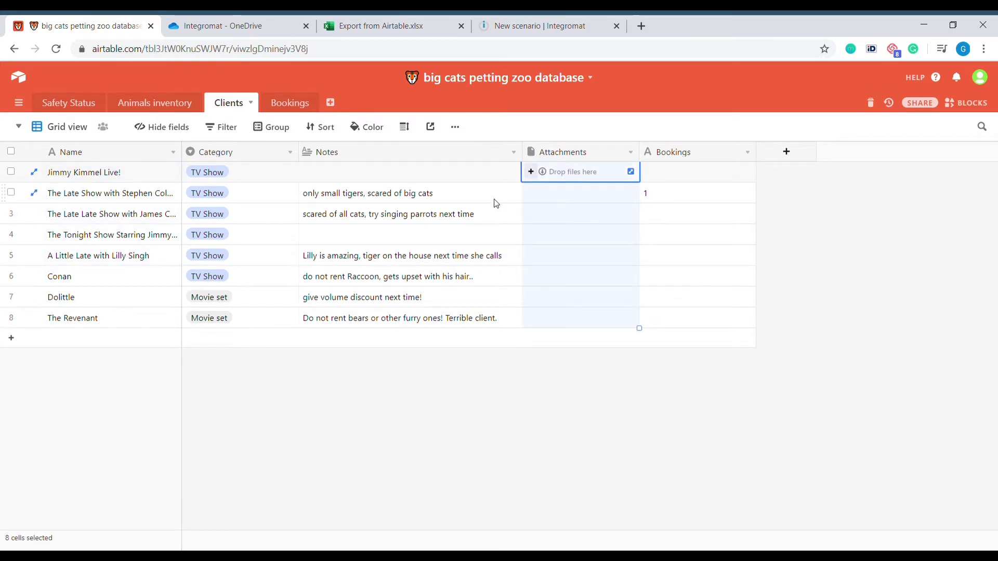
left_click_drag(496, 203, 490, 313)
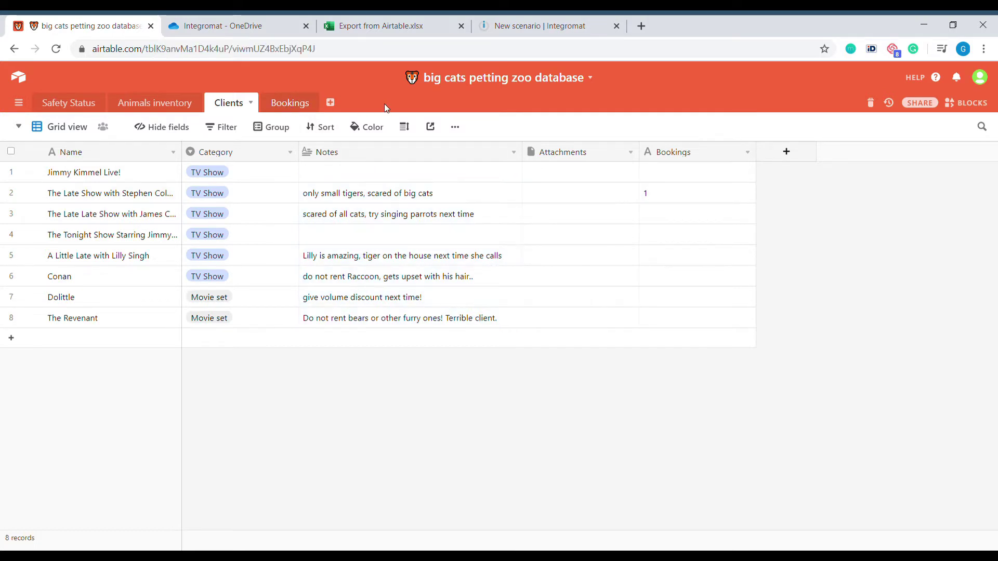
In Bookings, add an 'Animal' field before Number of hours, linked to one Animals inventory record
left_click(288, 105)
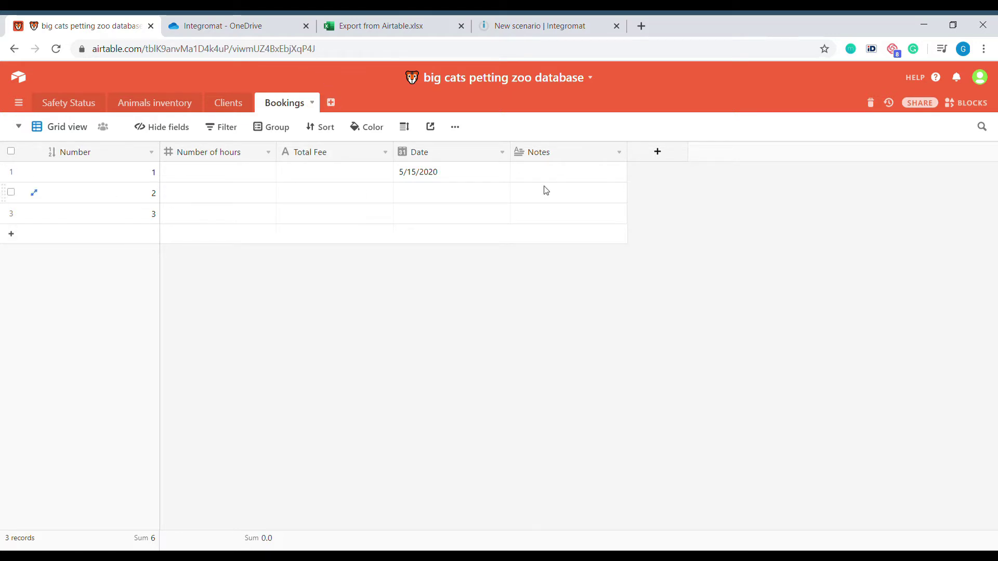
right_click(224, 156)
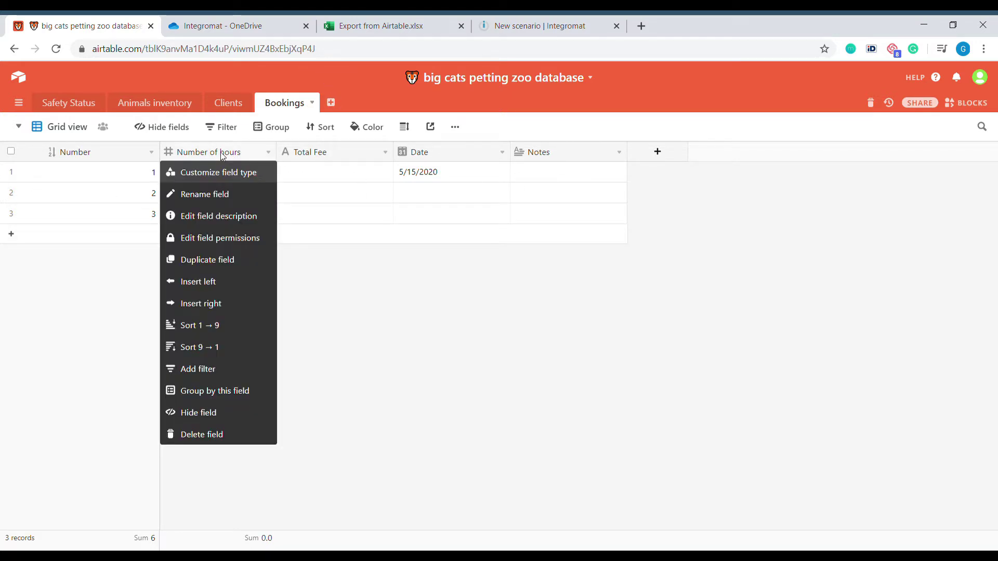
left_click(244, 281)
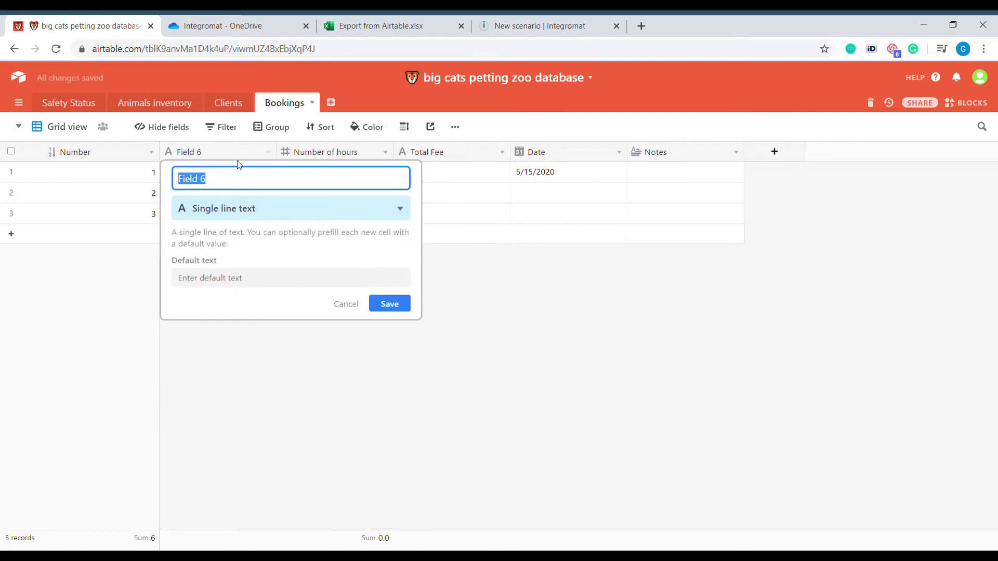
type("Animal")
left_click(265, 210)
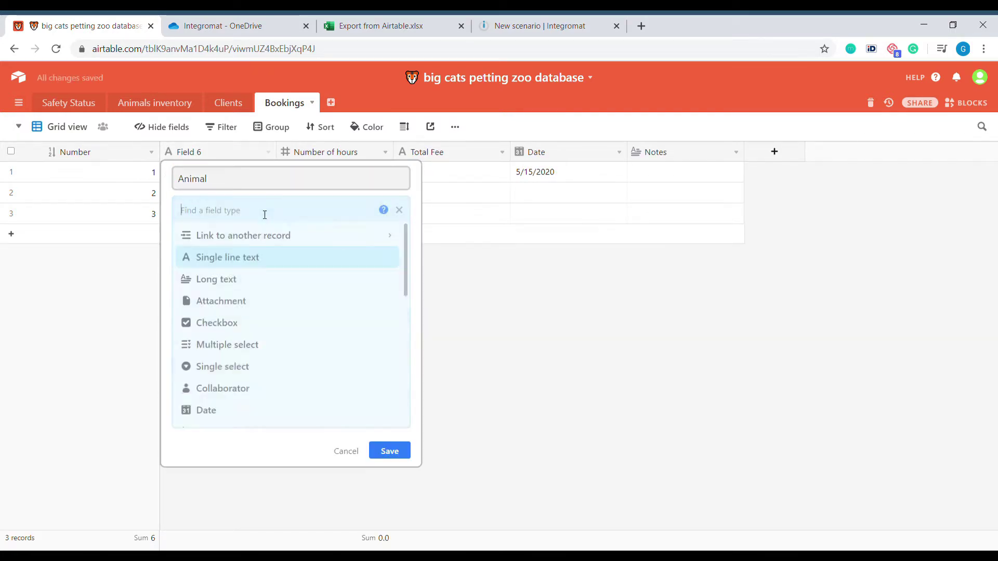
left_click(291, 236)
left_click(293, 260)
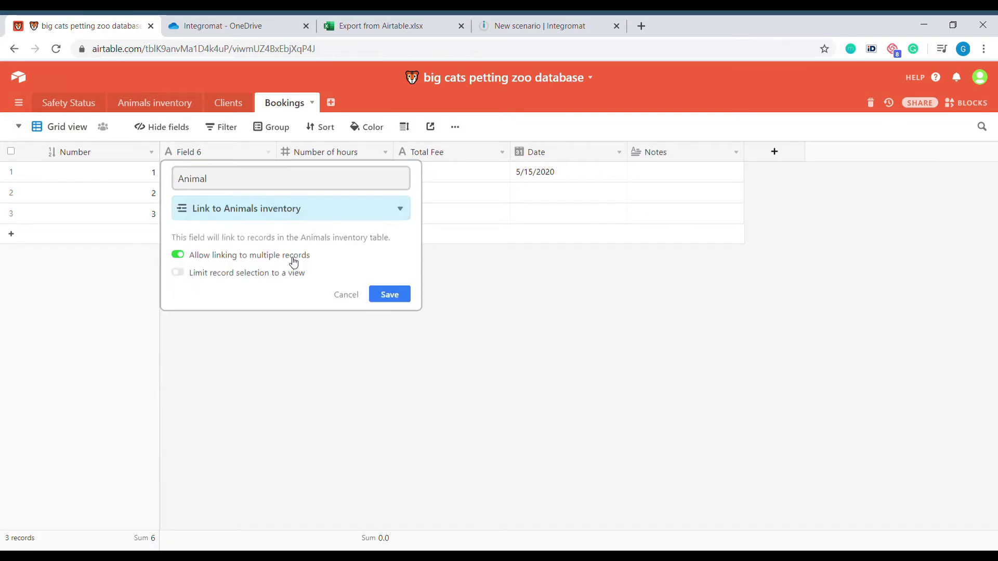
left_click(294, 261)
left_click(392, 295)
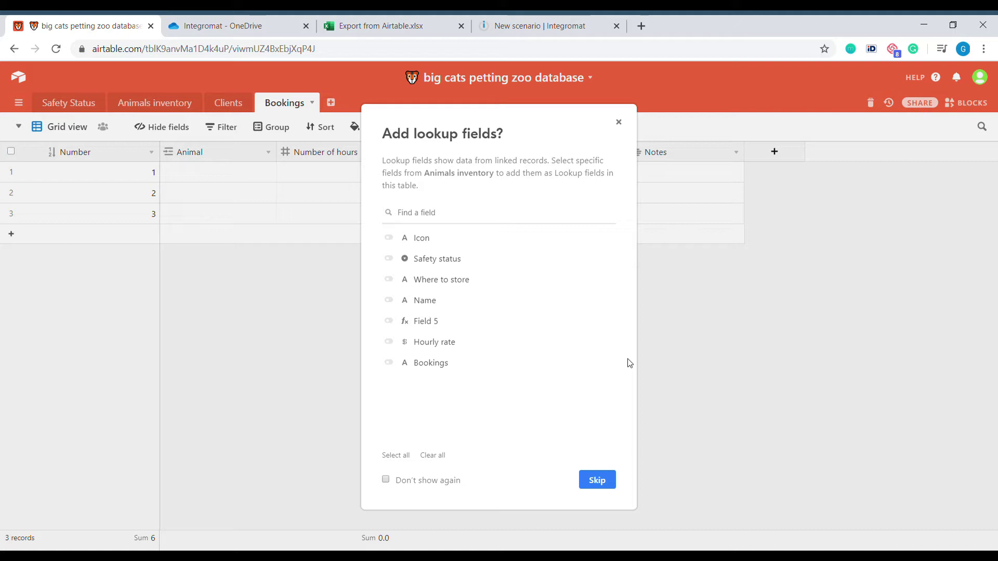
Add Icon, Name and Hourly rate lookup fields from the linked animal
left_click(483, 232)
left_click(488, 299)
left_click(482, 352)
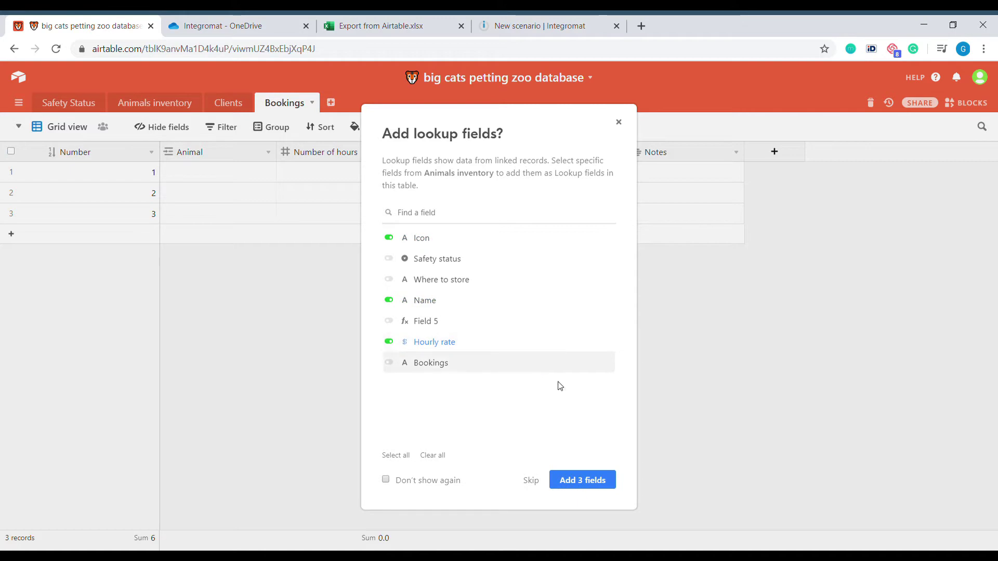
left_click(598, 482)
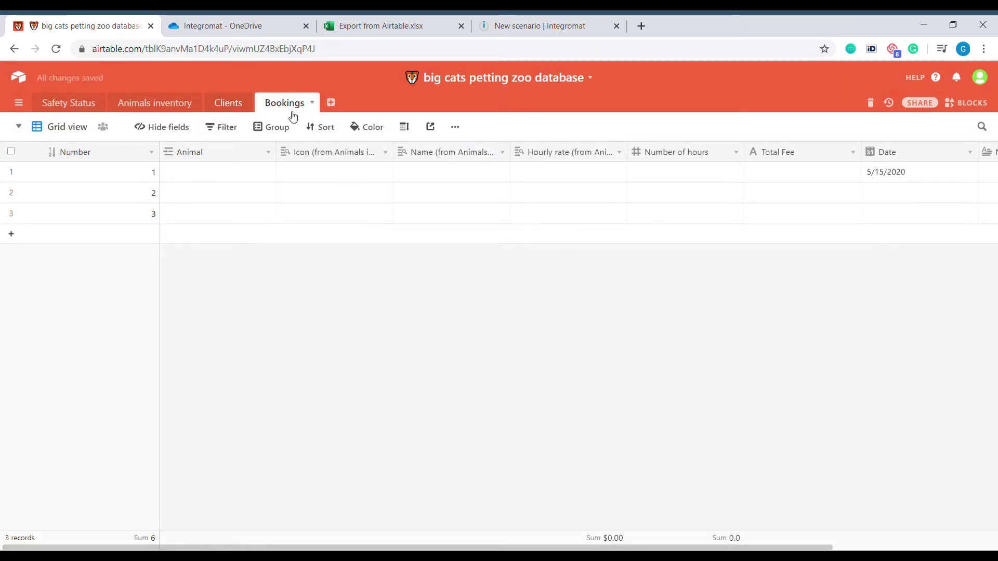
Add a 'Client' field linked to the Clients table, with Name and Category lookups
left_click(736, 152)
left_click(675, 288)
type("Client")
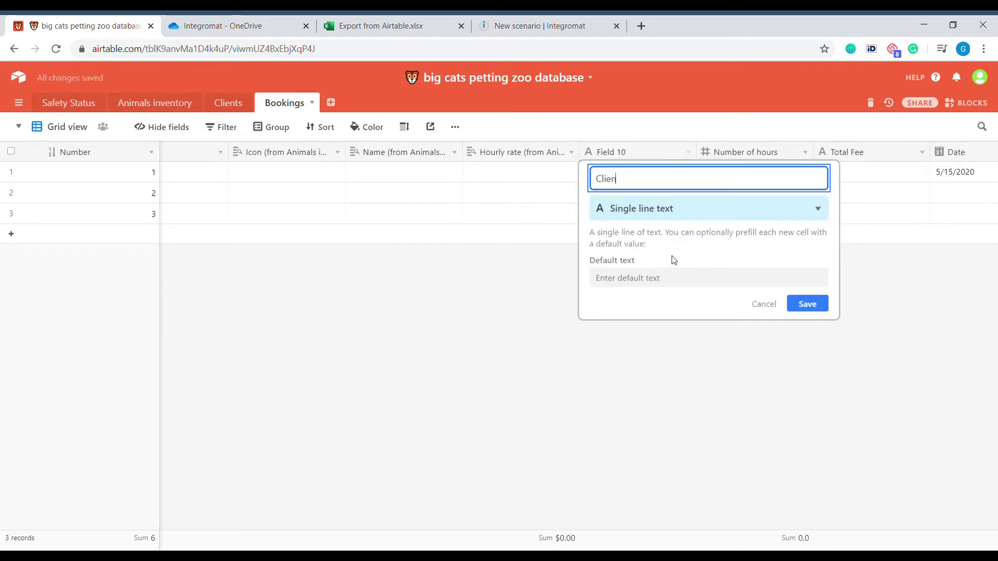
left_click(676, 208)
left_click(703, 240)
left_click(706, 278)
left_click(803, 290)
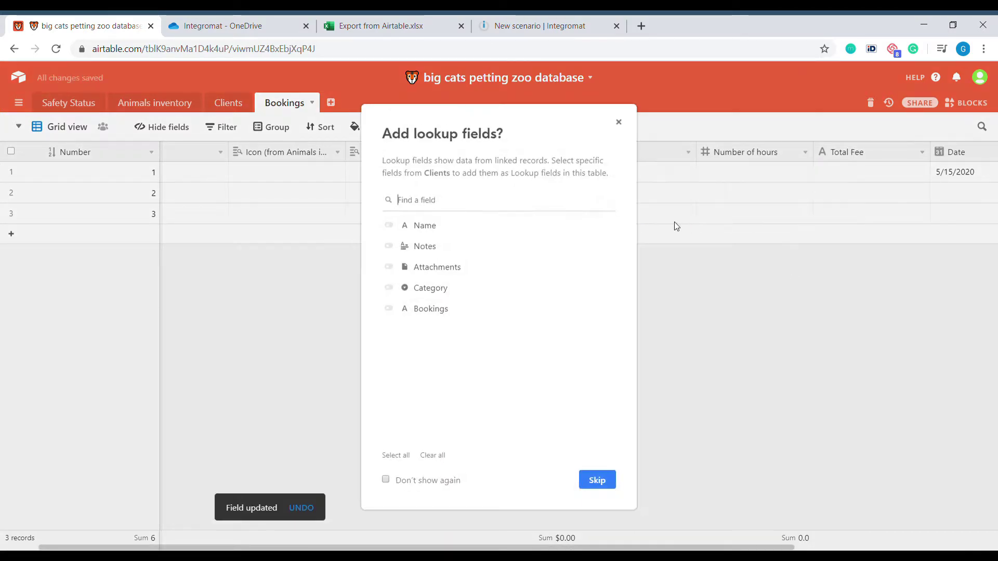
left_click(422, 232)
left_click(431, 287)
left_click(585, 479)
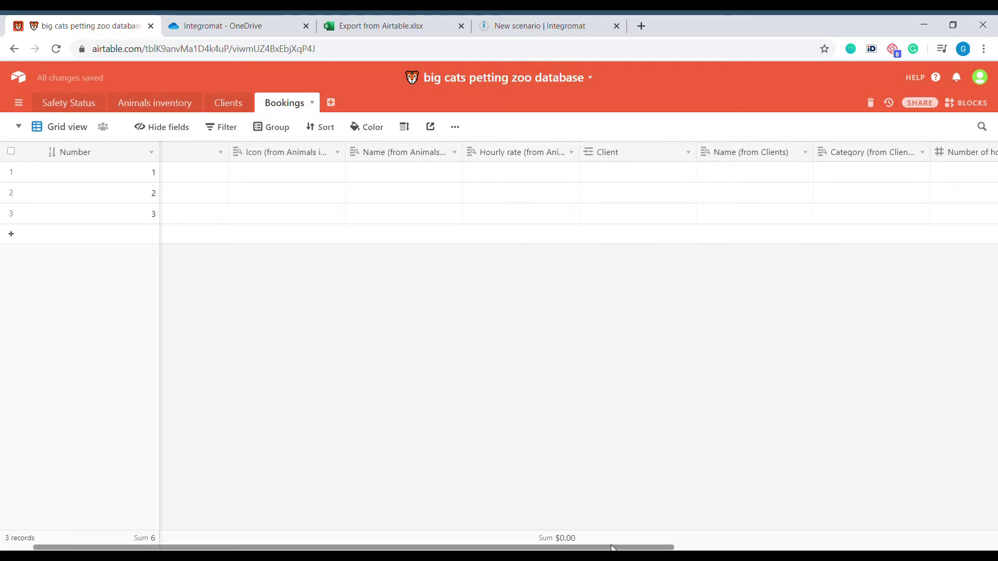
Link booking 1's Animal to the Tiger record
scroll(122, 174, "left", 2)
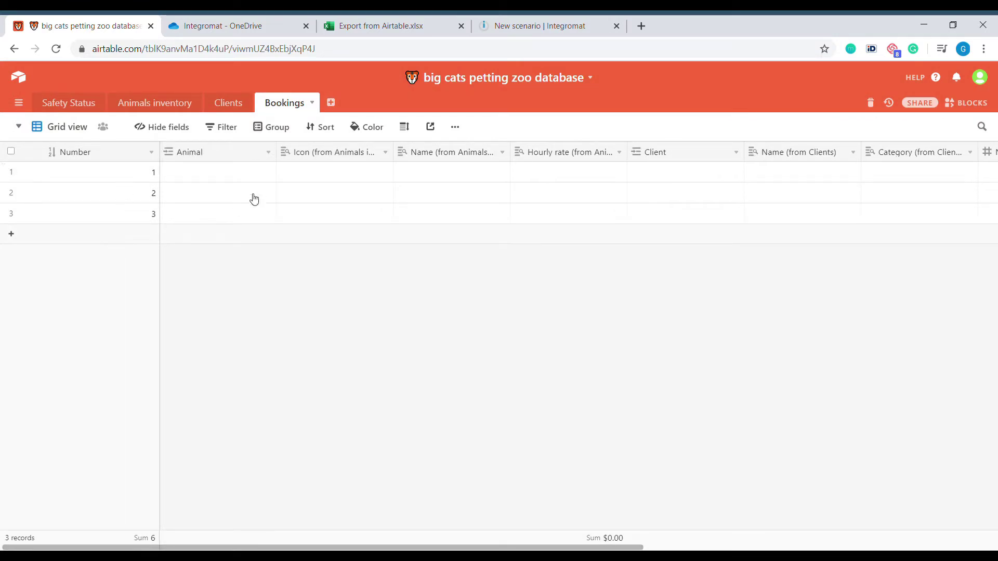
left_click(213, 176)
left_click(168, 170)
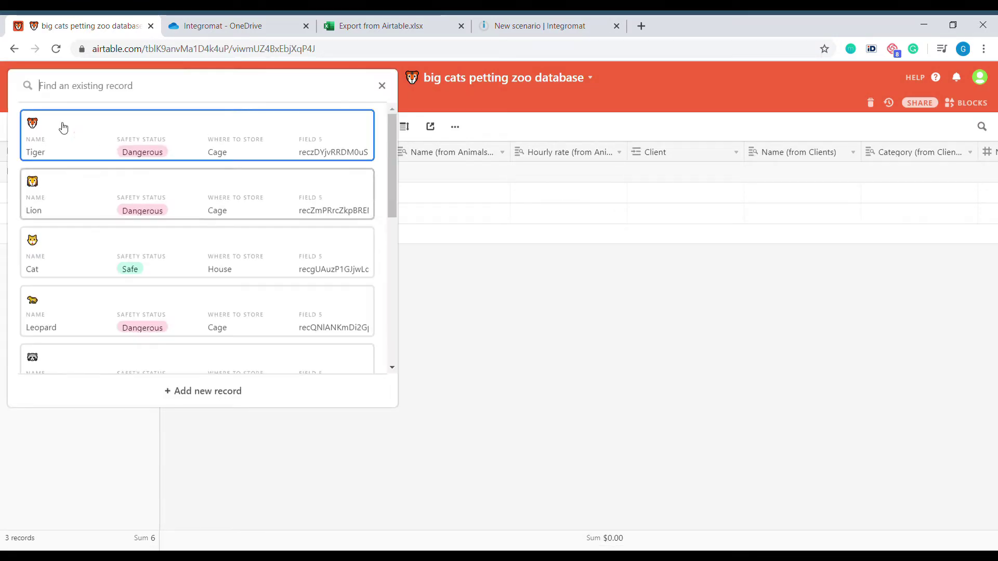
left_click(87, 151)
Check booking 1's Icon, Name and Hourly rate lookups, then link the first TV-show client
left_click(348, 178)
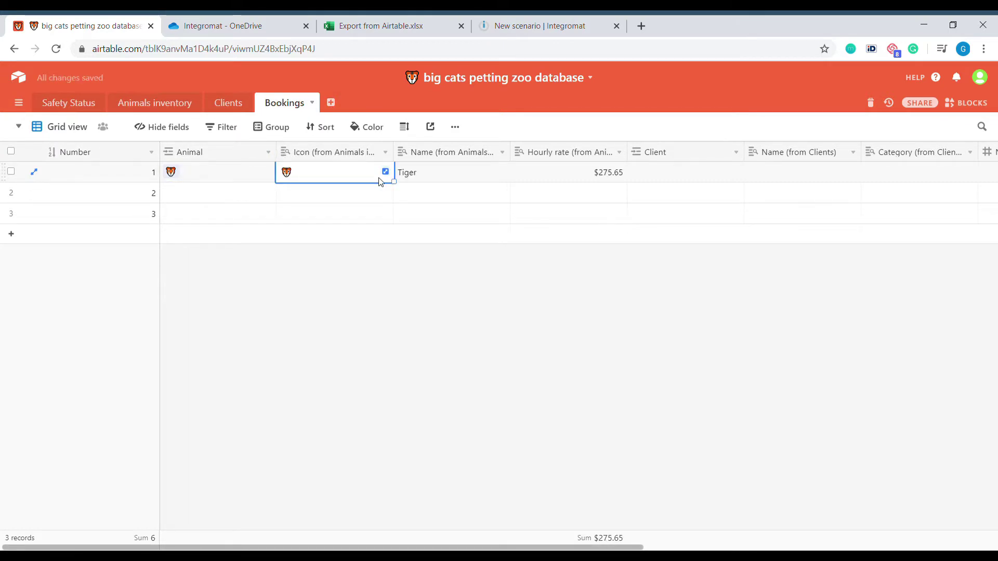
left_click(465, 177)
left_click(591, 178)
left_click(662, 173)
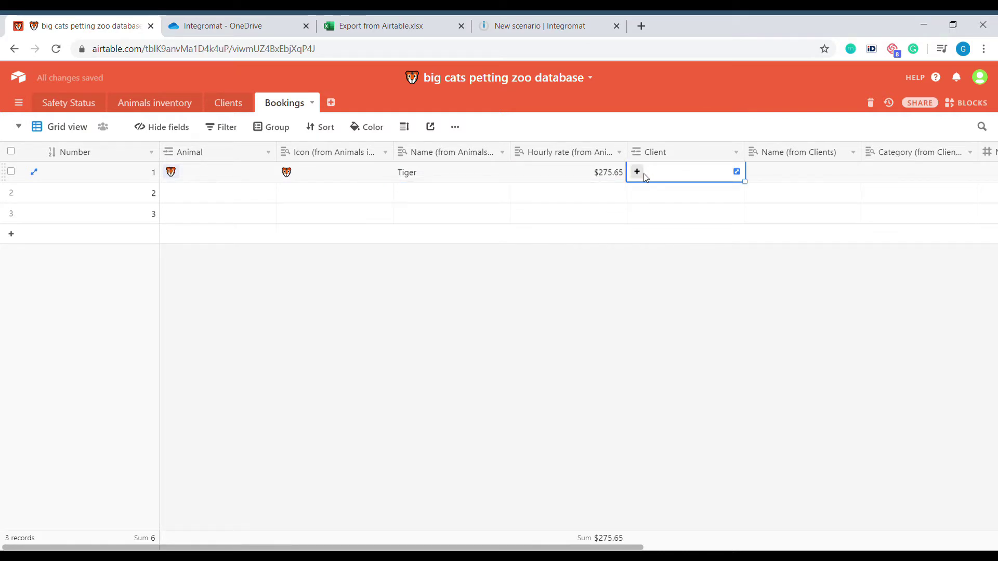
left_click(638, 171)
left_click(570, 141)
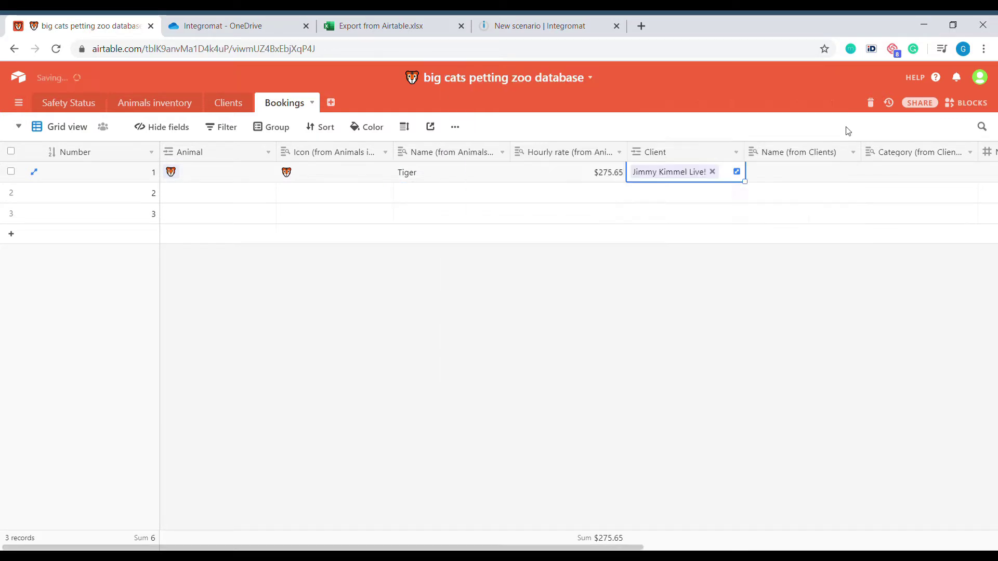
left_click(801, 173)
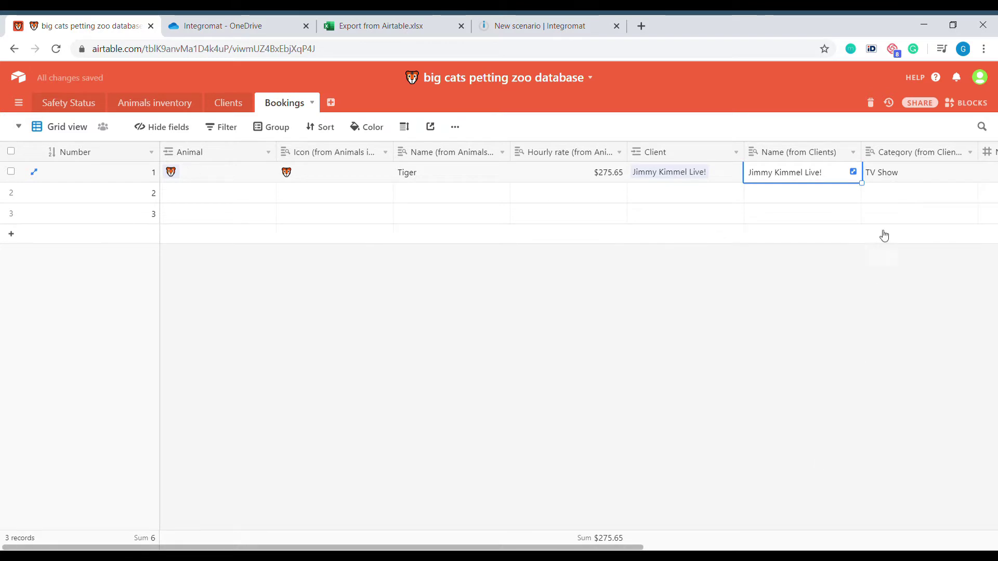
Enter 4 as booking 1's Number of hours
key("Right")
key("Right")
key("Right")
key("Right")
key("Right")
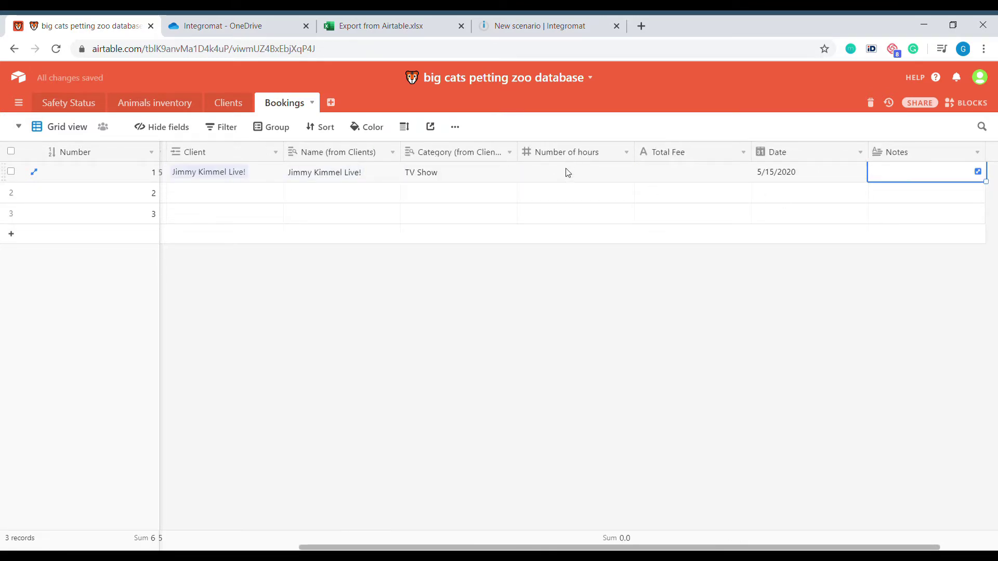
left_click(576, 180)
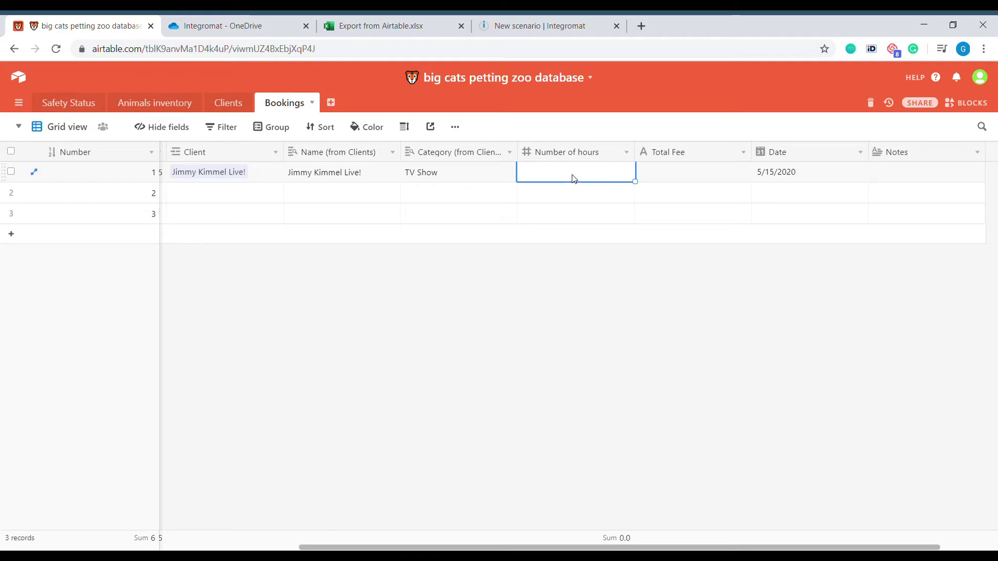
type("4")
key("Tab")
Turn Total Fee into a formula field: {Hourly rate}*{Number of hours}
left_click(743, 153)
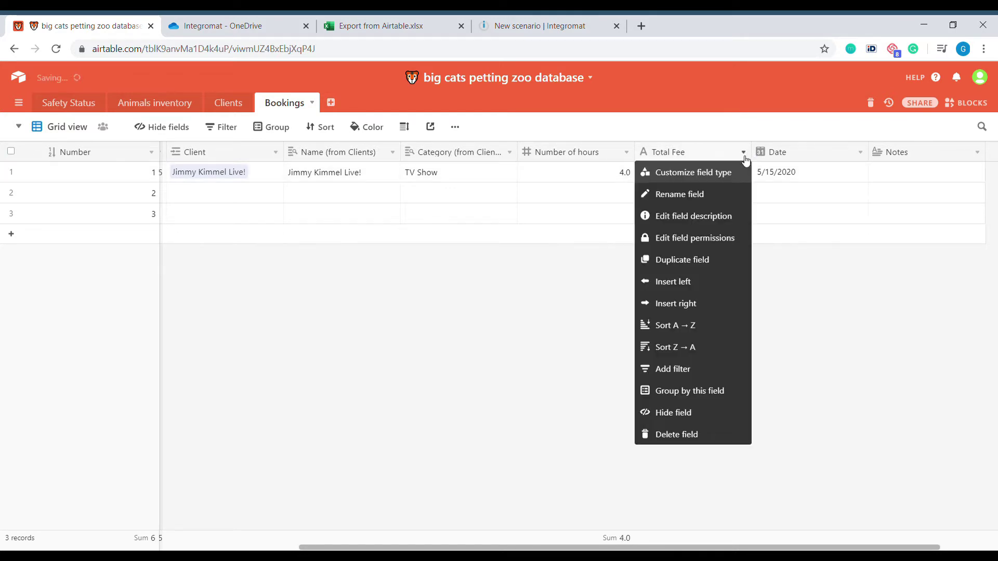
left_click(733, 172)
left_click(666, 203)
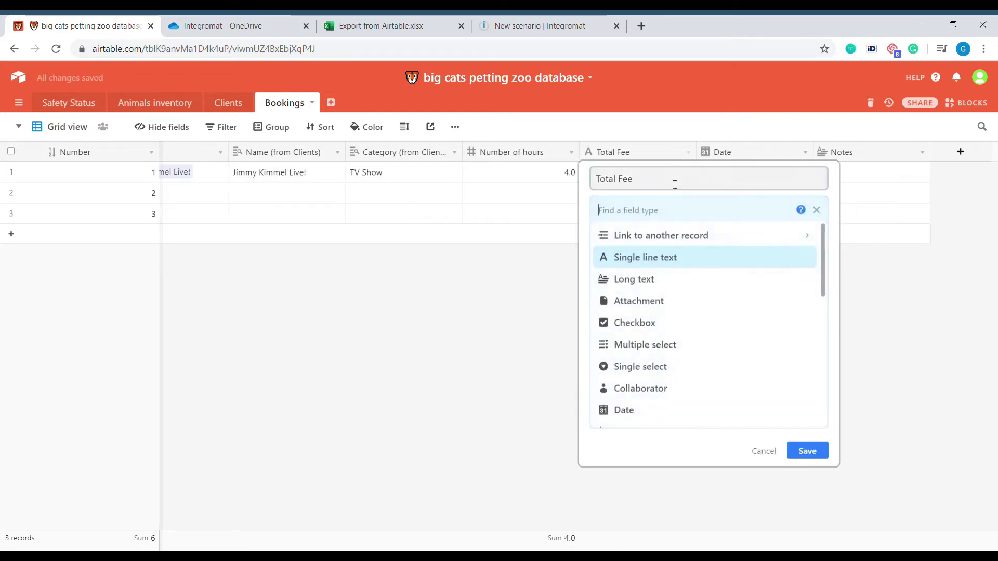
type("for")
key("Return")
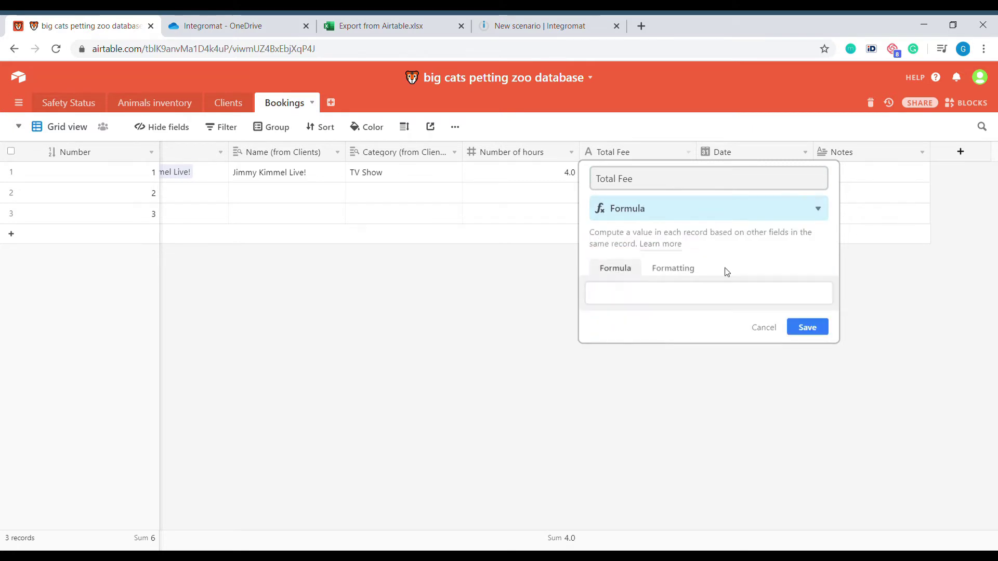
left_click(645, 283)
type("{hour")
key("Down")
key("Return")
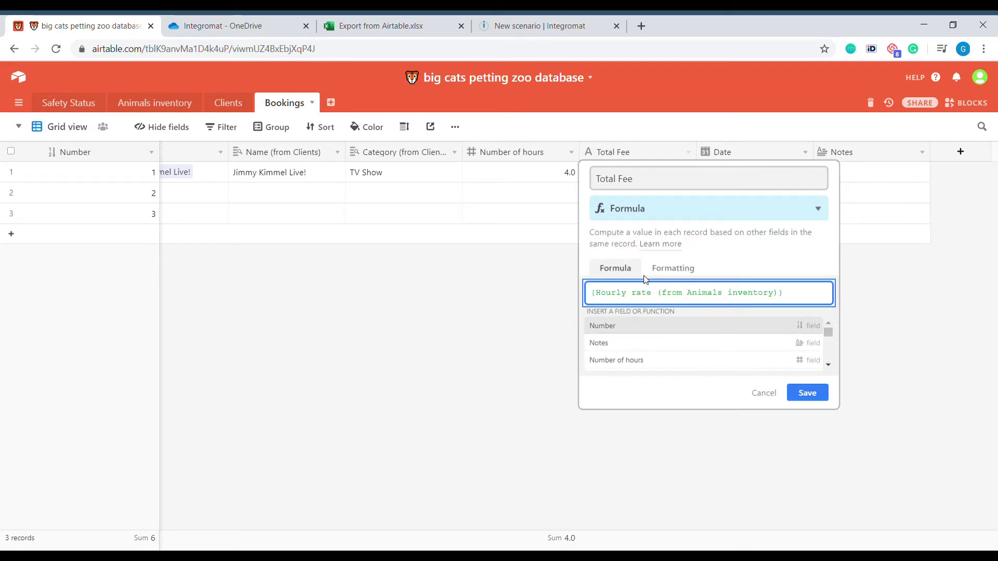
type("*{numb")
key("Down")
key("Return")
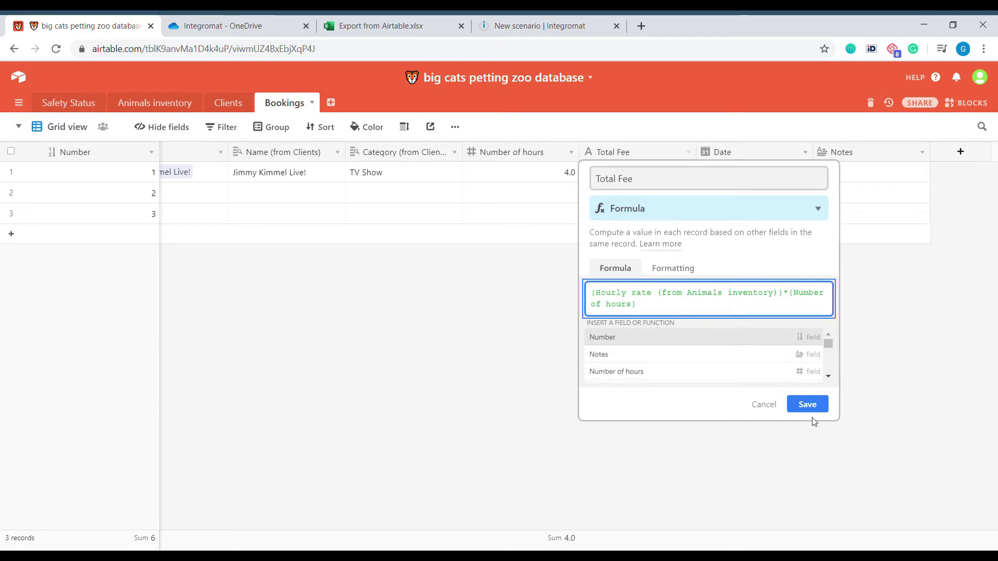
left_click(810, 395)
Format the Total Fee formula as currency
left_click(688, 152)
left_click(623, 169)
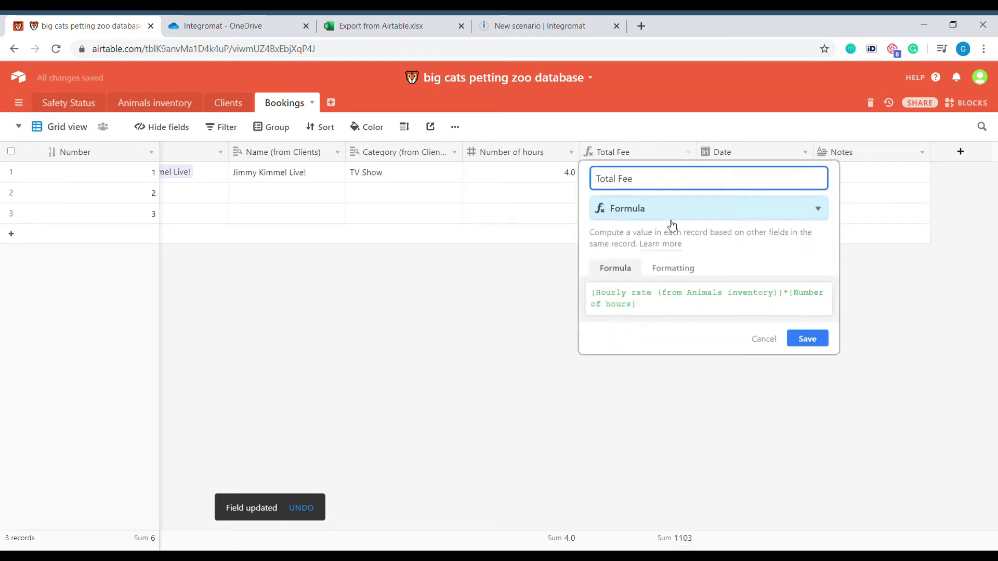
left_click(693, 268)
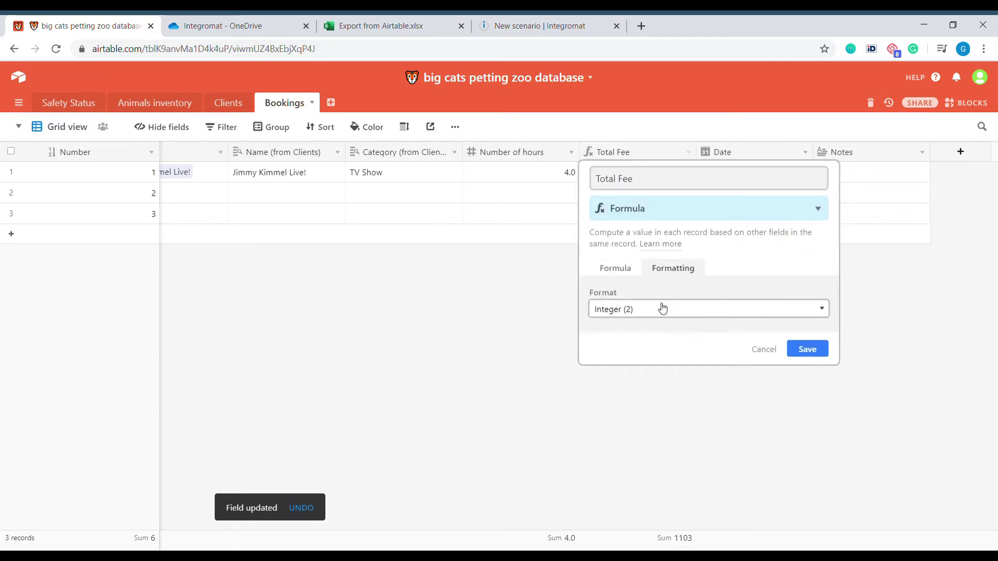
left_click(709, 309)
left_click(734, 310)
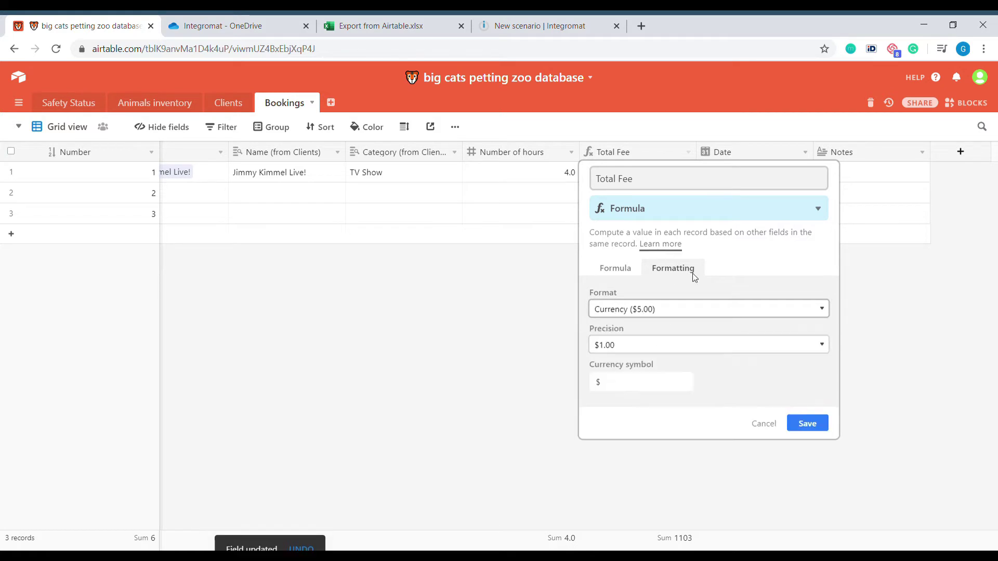
left_click(822, 425)
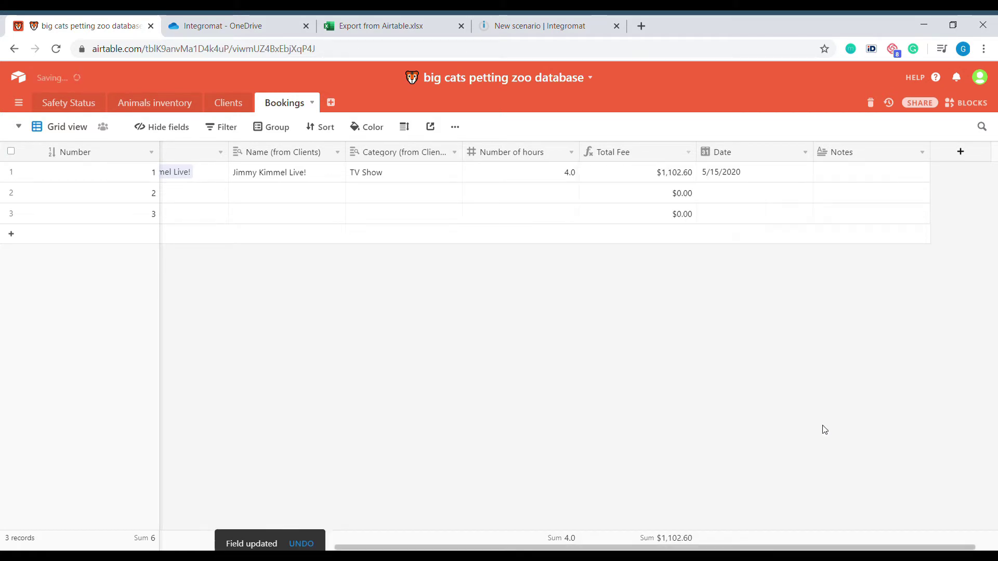
Add the note 'Deliver in the morning' to booking 1
left_click(741, 177)
key("Tab")
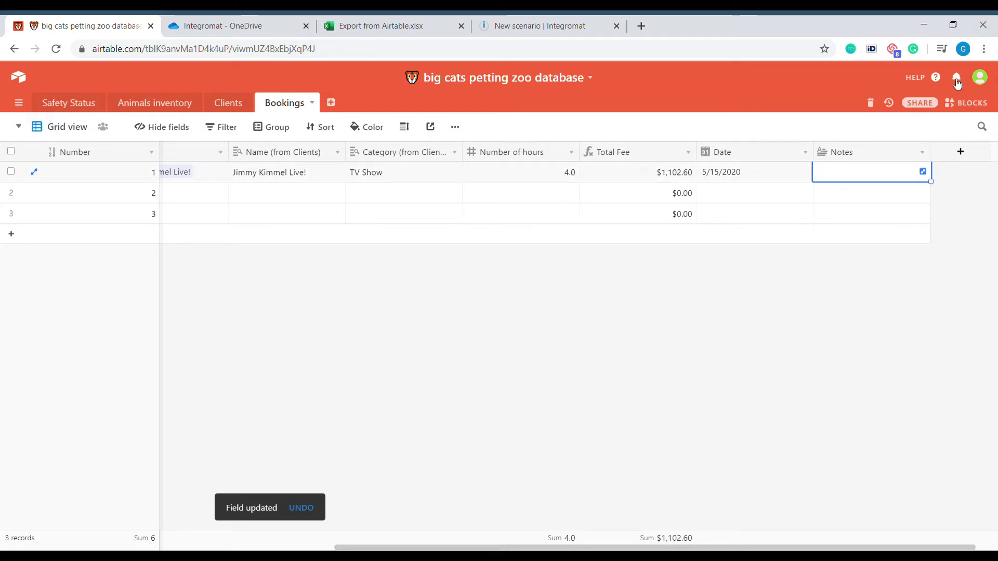
type("Deliv")
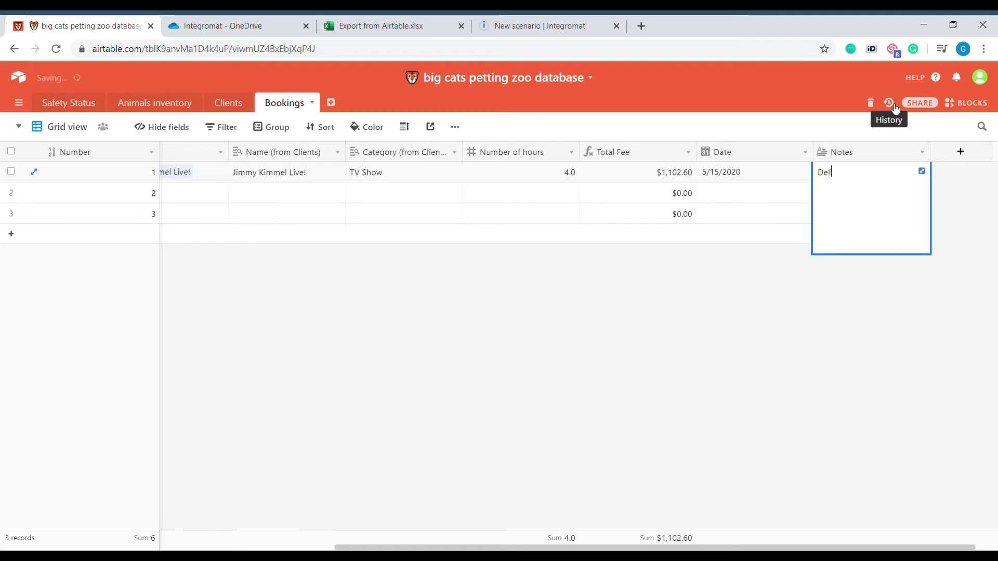
type("er in the morning")
left_click(758, 177)
Add a 'Last Modified' field of type Last modified time, then start a field named 'Export to Accounting'
left_click(960, 152)
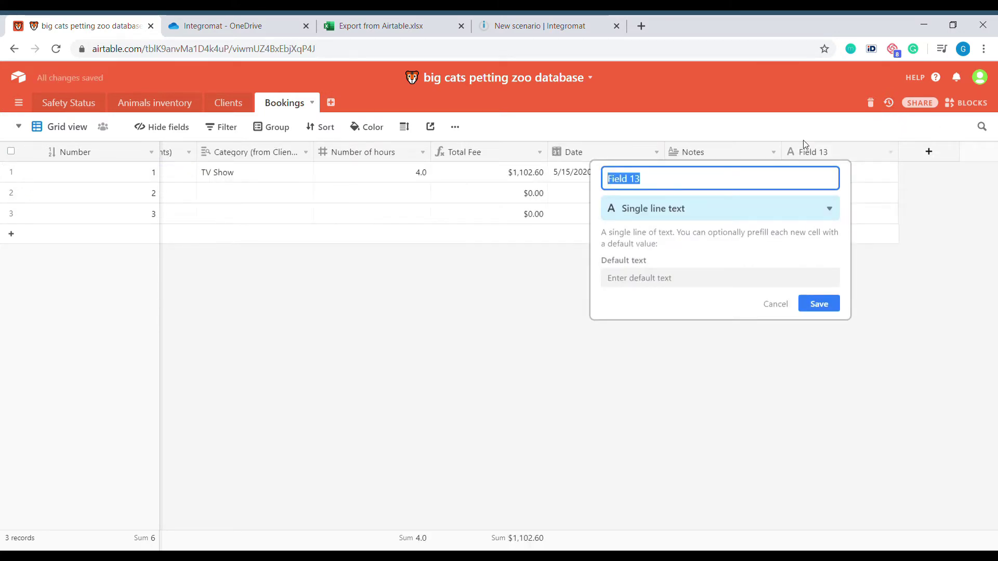
type("Last ")
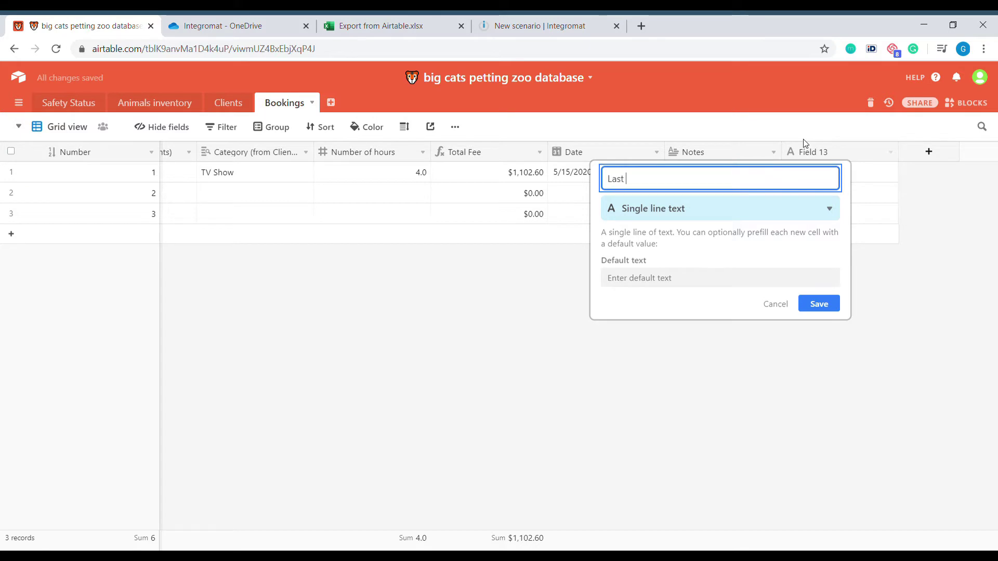
type("Modified")
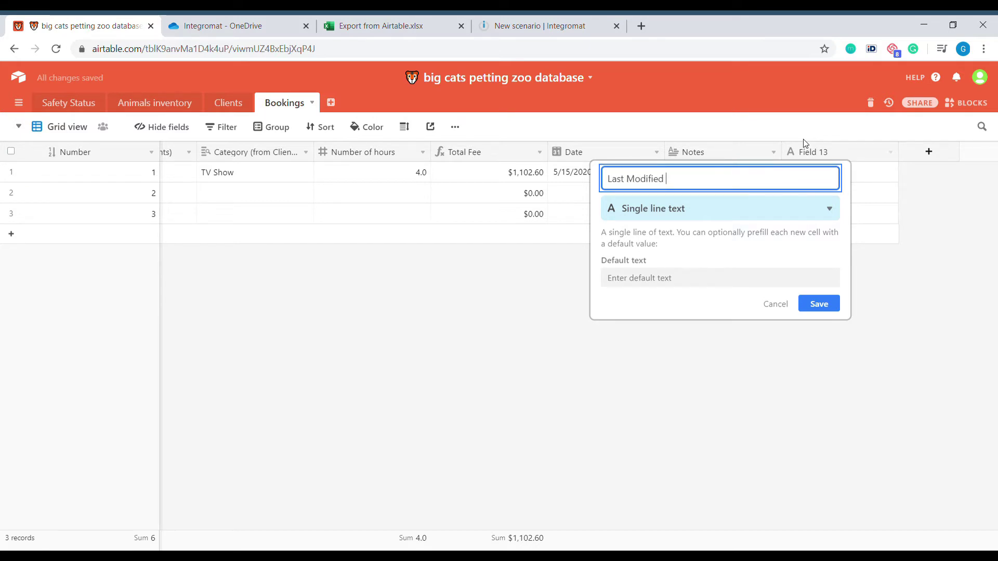
left_click(715, 208)
type("las")
key("Return")
left_click(818, 349)
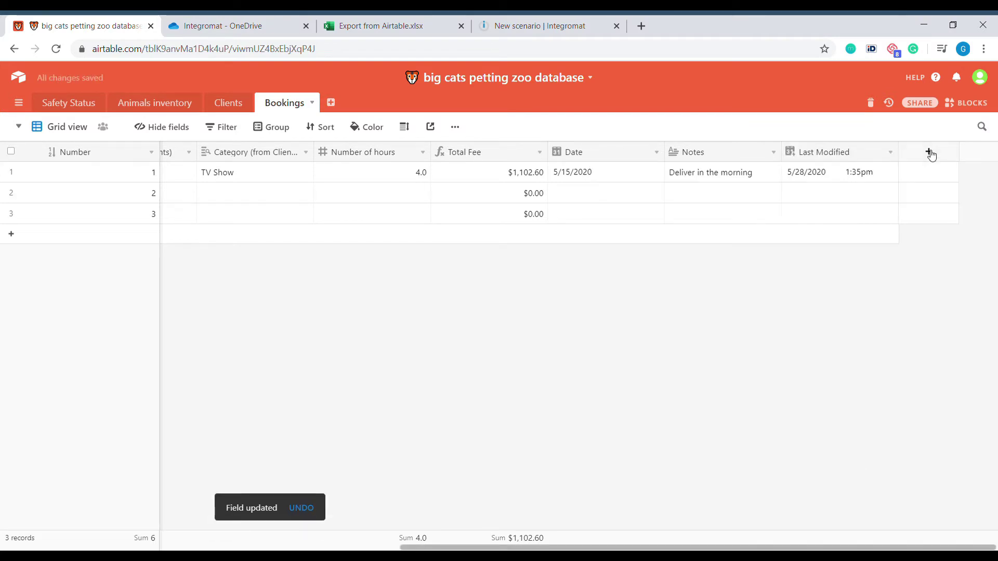
left_click(929, 152)
type("Export to Accounting")
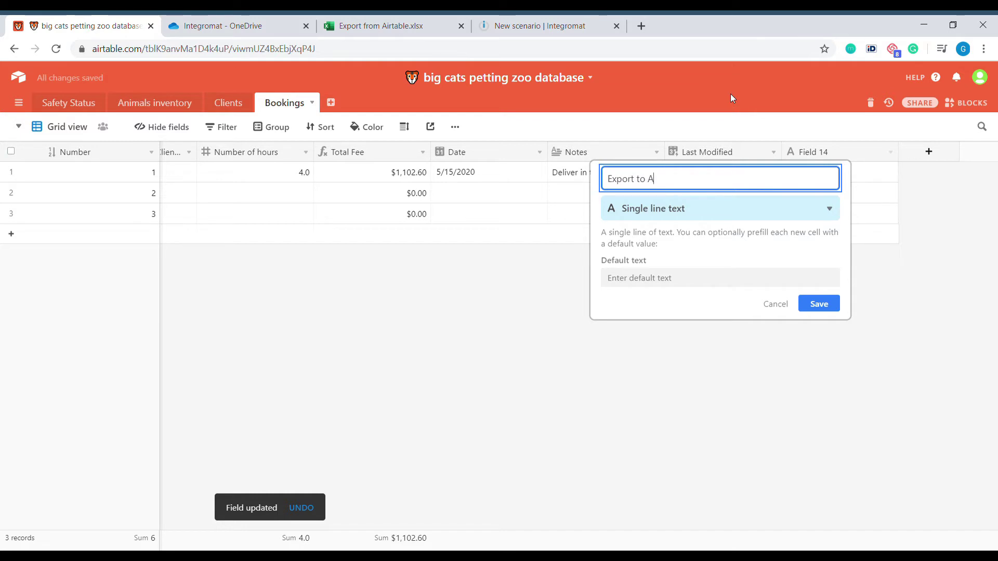
Save Export to Accounting as a Checkbox field and tick it for booking 1
left_click(780, 203)
type("ch")
key("Return")
left_click(831, 292)
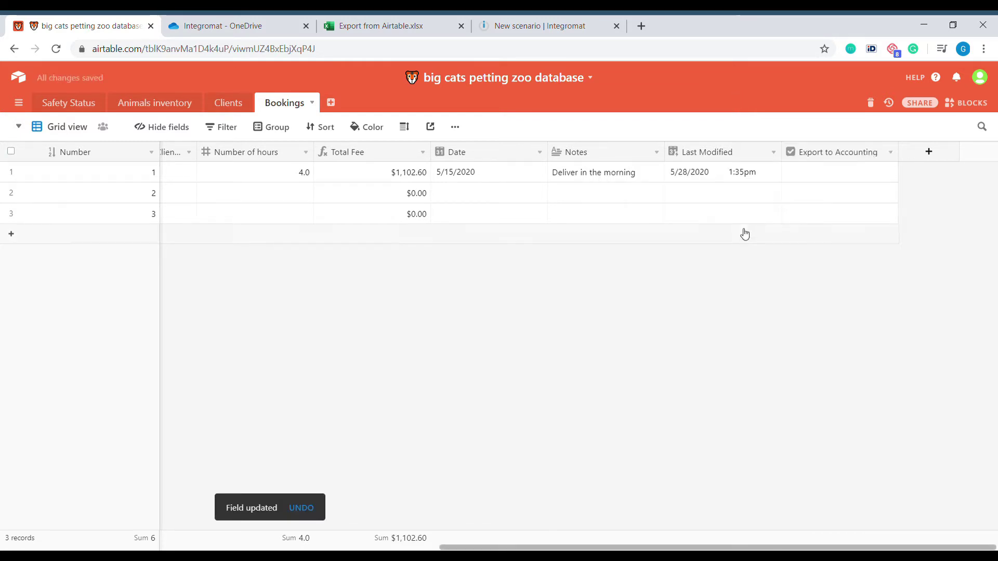
left_click(838, 179)
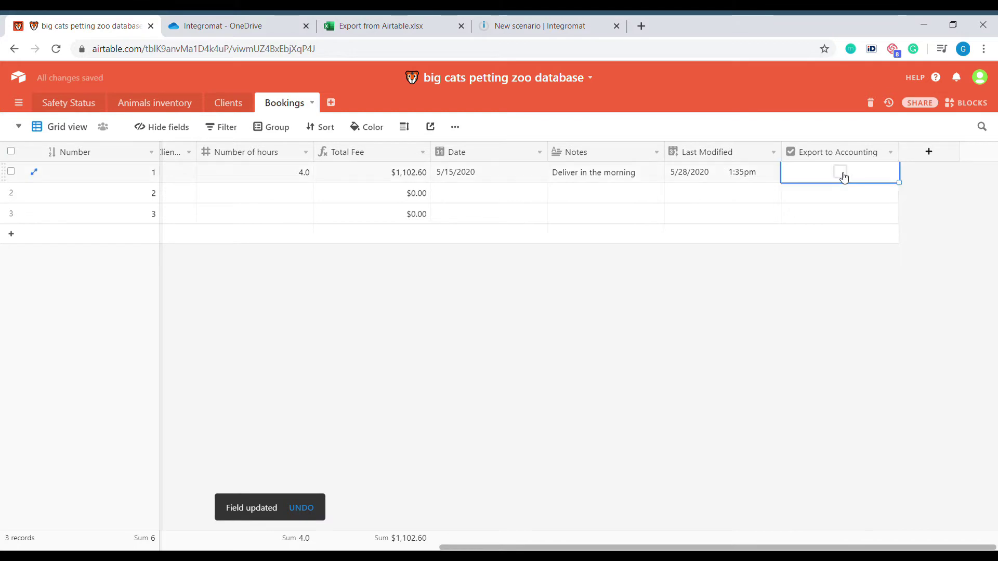
left_click(840, 172)
Scroll back to the start of the grid and select booking 2's Animal cell
scroll(824, 548, "left", 10)
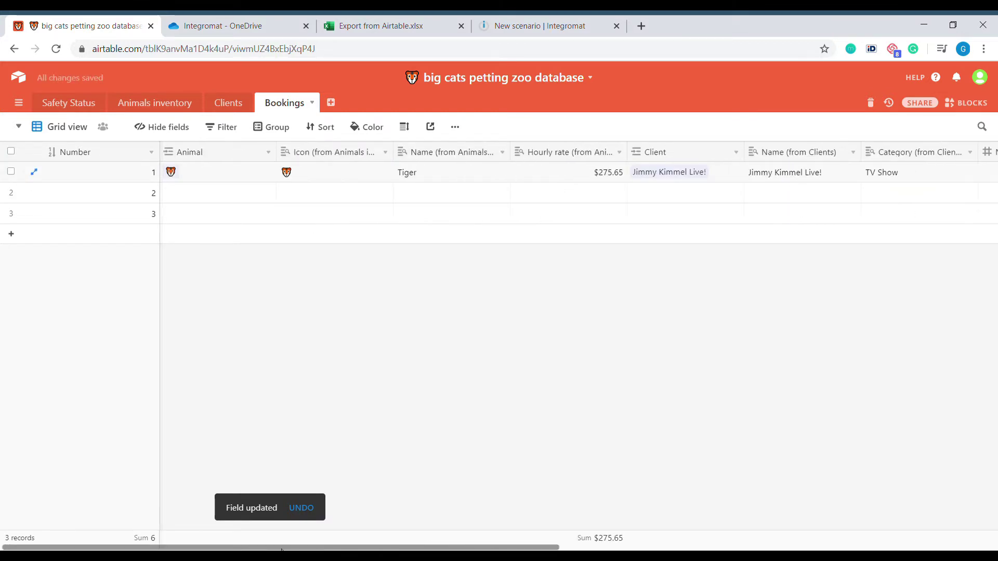
scroll(824, 549, "right", 10)
scroll(809, 484, "left", 1)
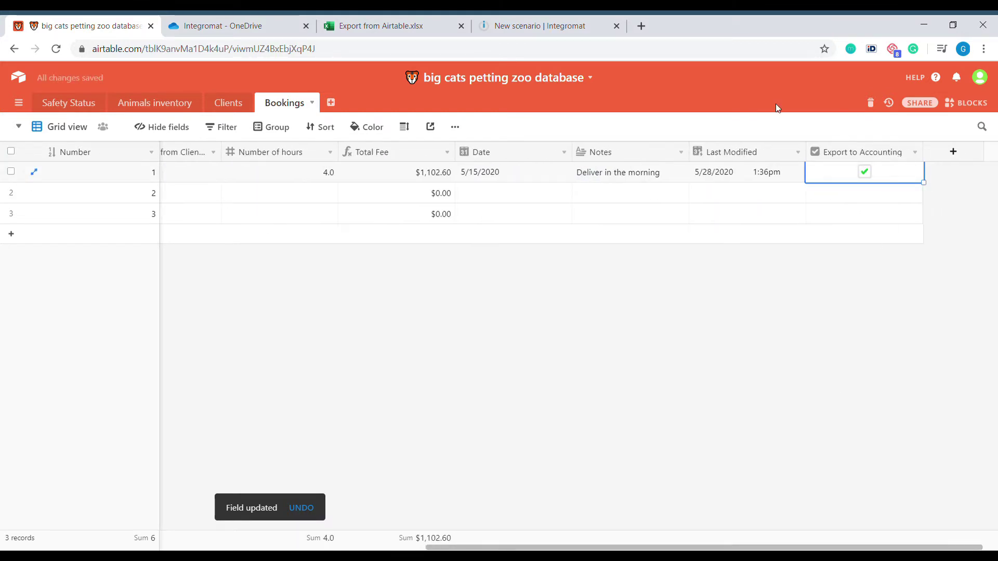
left_click_drag(249, 195, 2, 196)
left_click(11, 171)
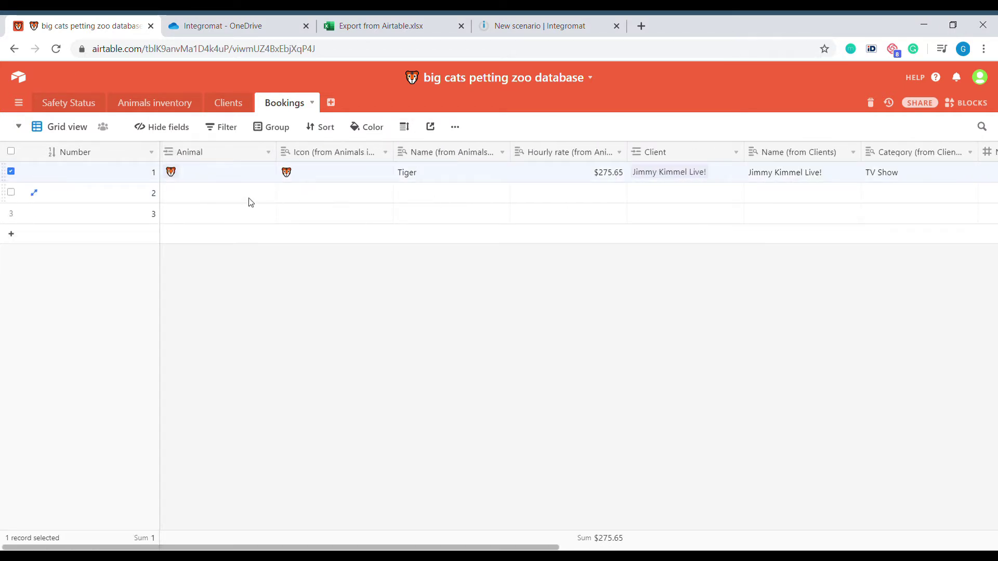
left_click(216, 200)
left_click_drag(445, 191, 150, 240)
left_click(211, 195)
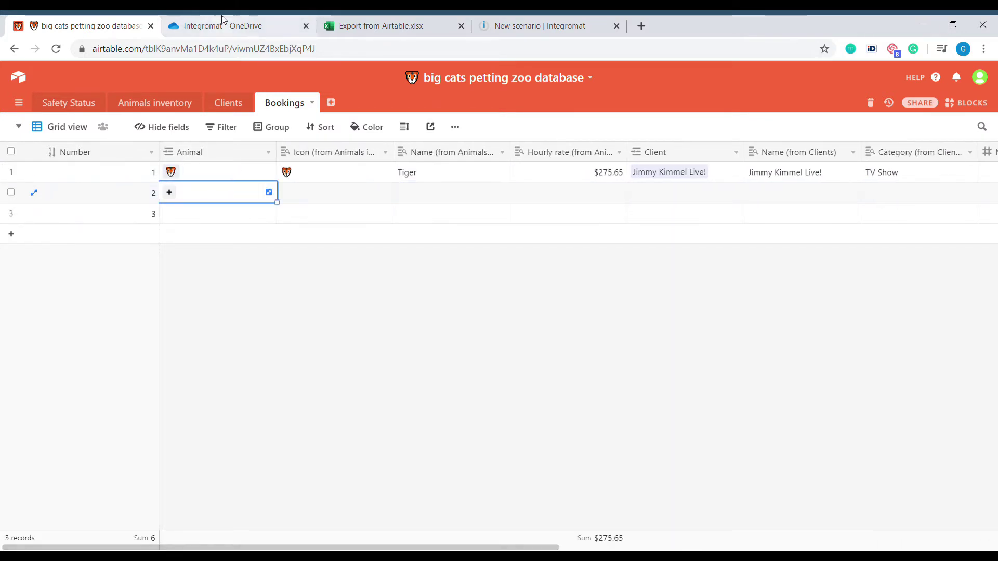
Link Cat to booking 2 and Leopard to booking 3
left_click(170, 192)
left_click(368, 196)
left_click(226, 221)
left_click(170, 213)
left_click(216, 307)
Link a late-night show client to booking 2 and a talk-show client to booking 3
left_click(637, 192)
left_click(637, 193)
left_click(645, 224)
left_click(654, 215)
left_click(637, 213)
left_click(566, 310)
left_click(896, 221)
Enter 5 and 10 hours for bookings 2 and 3, with dates 5/21/2020 and 5/26/2020
scroll(802, 205, "right", 5)
left_click(713, 201)
type("5")
key("Return")
type("10")
left_click(904, 197)
key("Return")
type("5/21/2020")
key("Return")
left_click(900, 334)
left_click(902, 192)
key("Right")
key("Right")
key("Right")
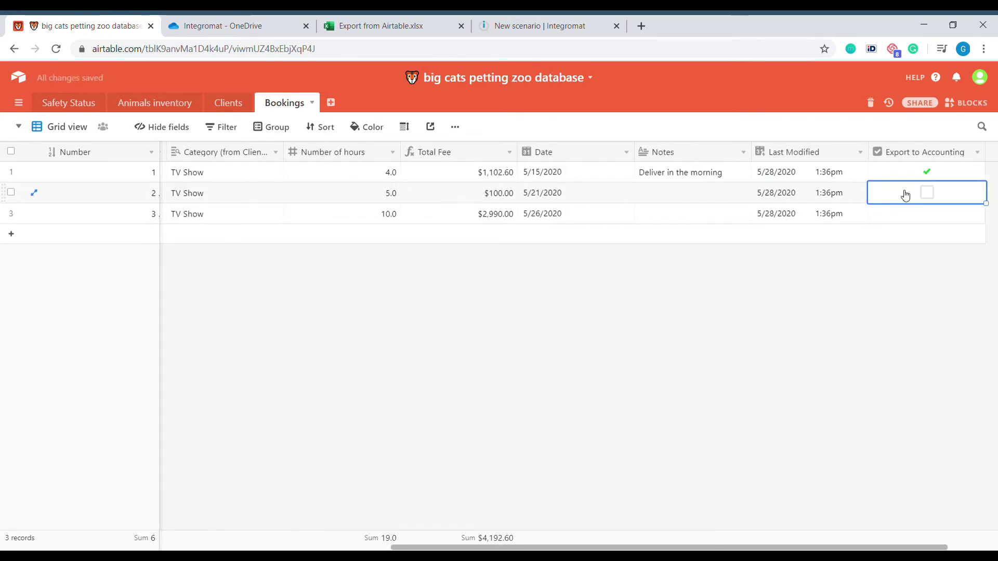
key("Left")
key("Left")
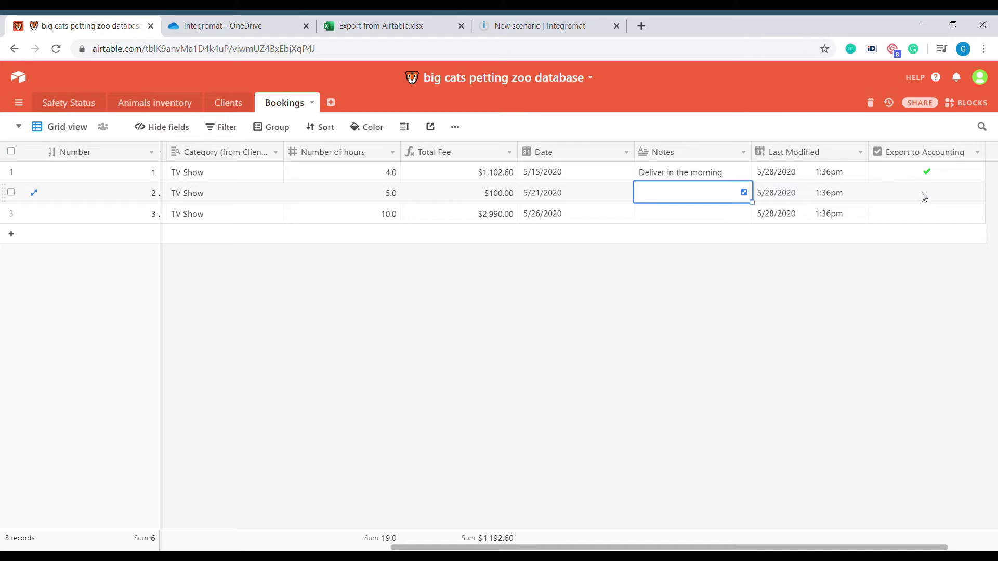
Tick Export to Accounting for booking 2, leaving booking 3 unticked
left_click(934, 200)
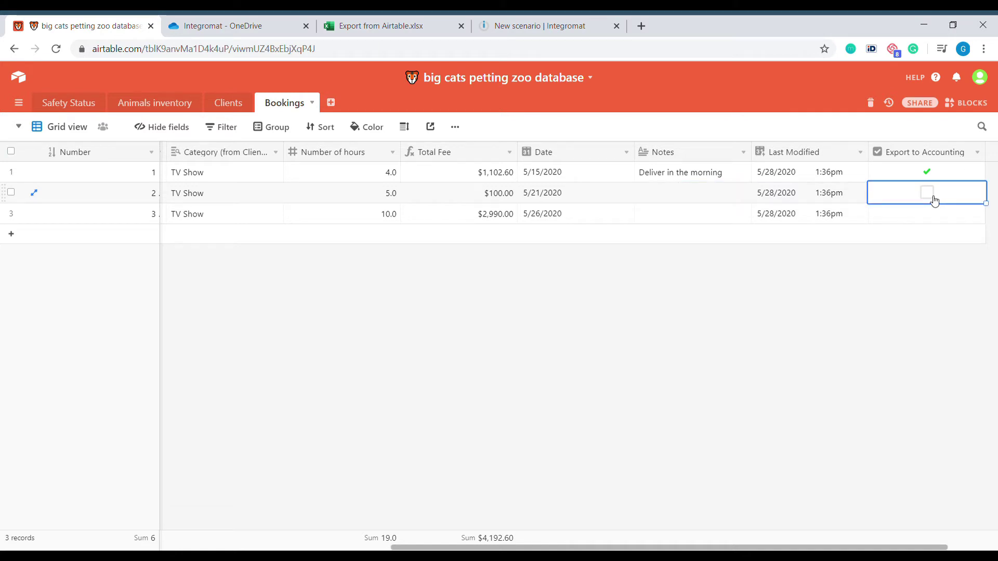
left_click(930, 195)
left_click(929, 216)
left_click(930, 216)
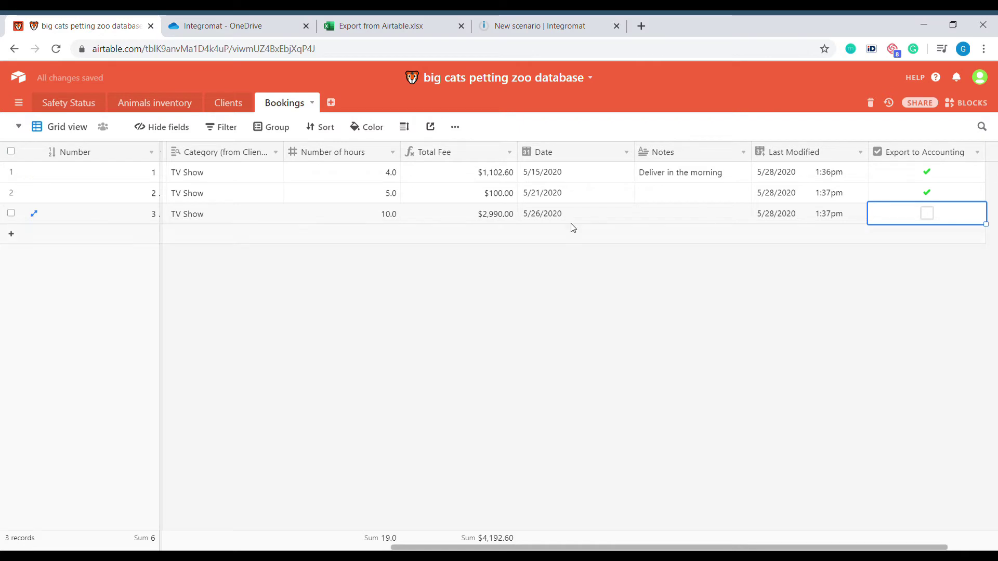
Filter the Sent to accounting view to bookings with Export to Accounting checked
left_click(61, 131)
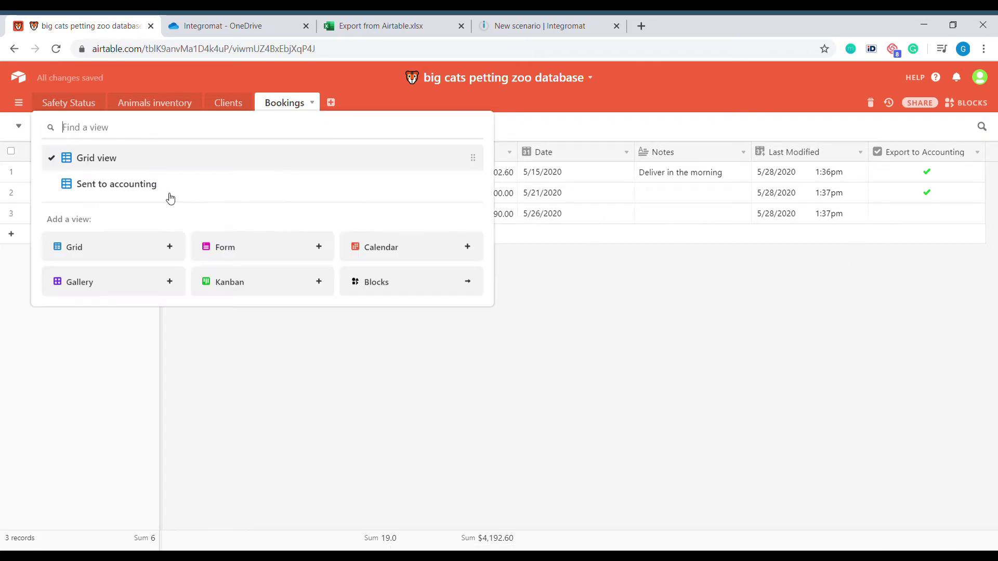
left_click(141, 185)
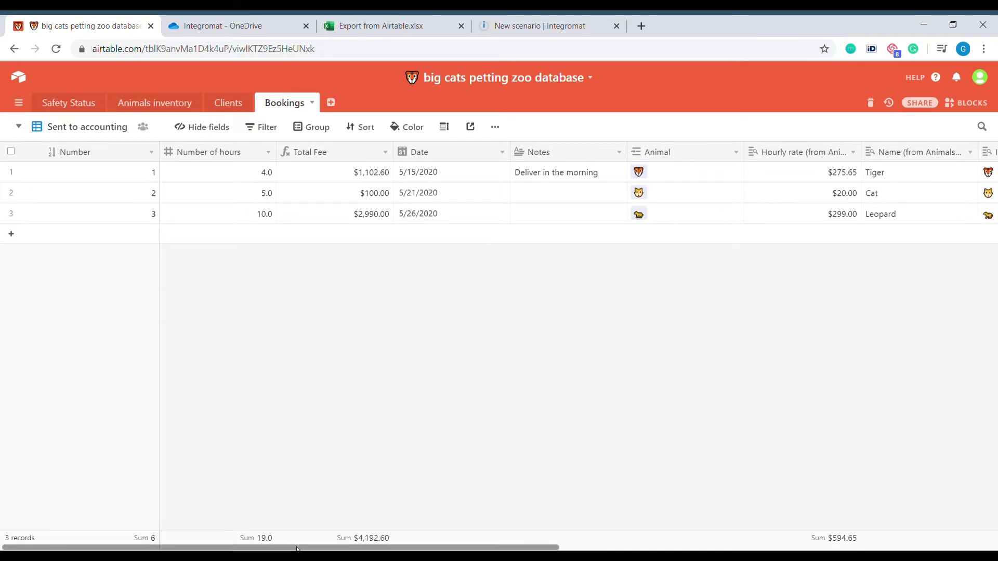
left_click_drag(297, 548, 738, 548)
right_click(837, 152)
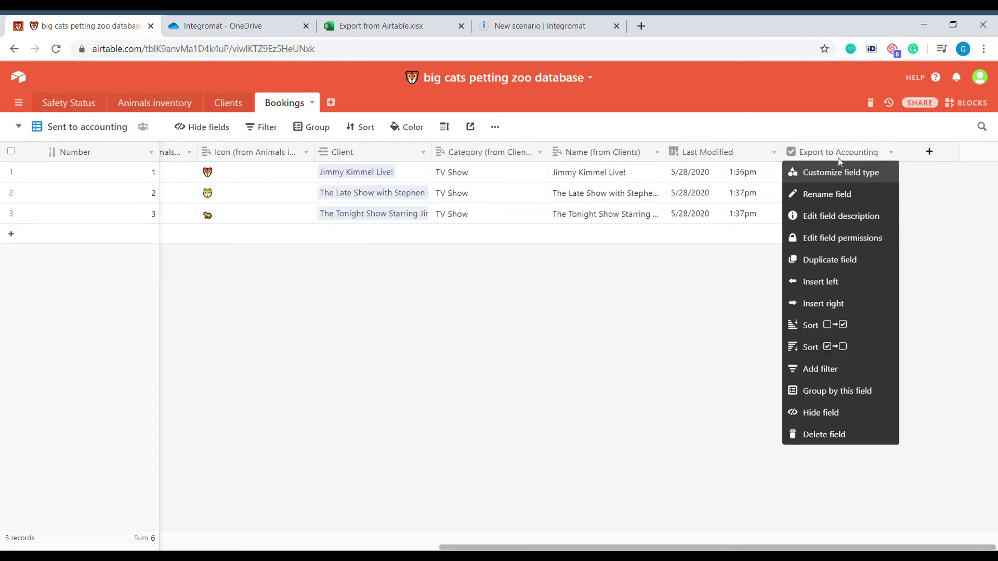
left_click(842, 369)
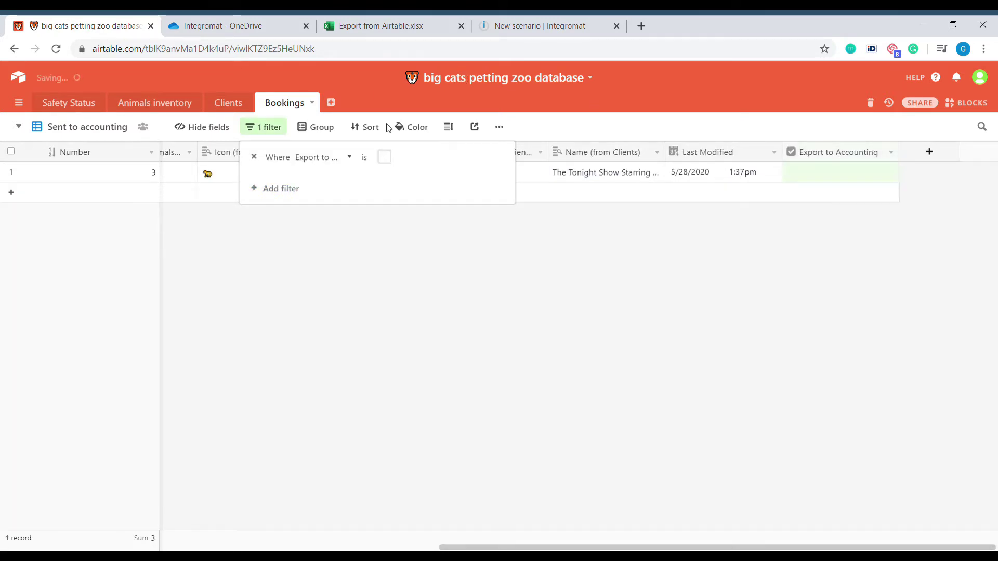
left_click(391, 163)
left_click(313, 163)
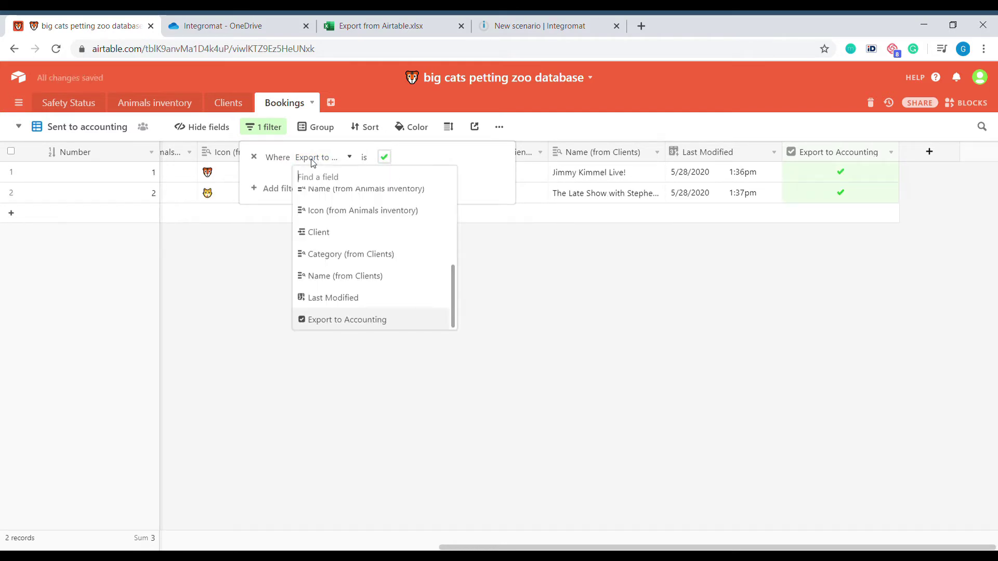
key("Escape")
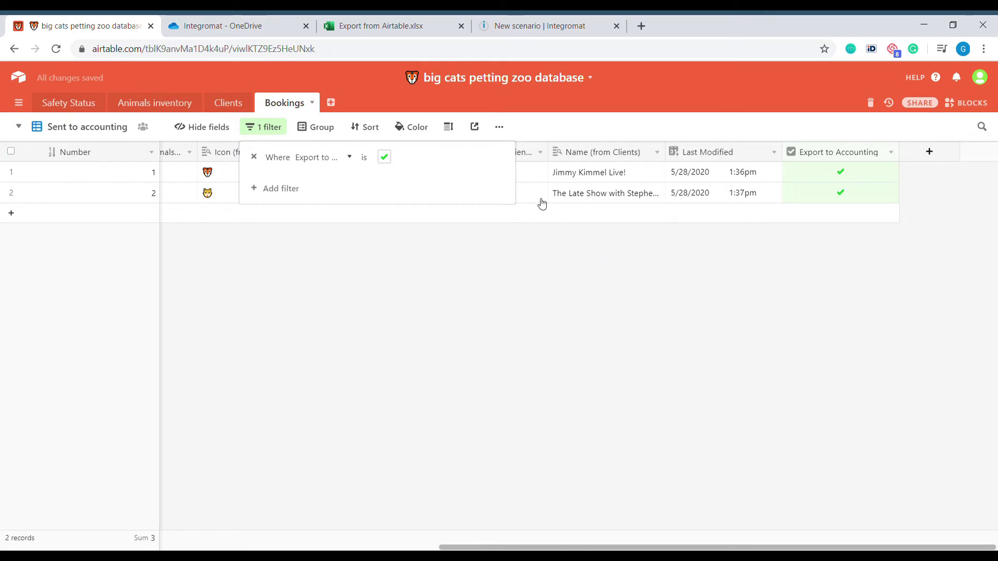
left_click(262, 130)
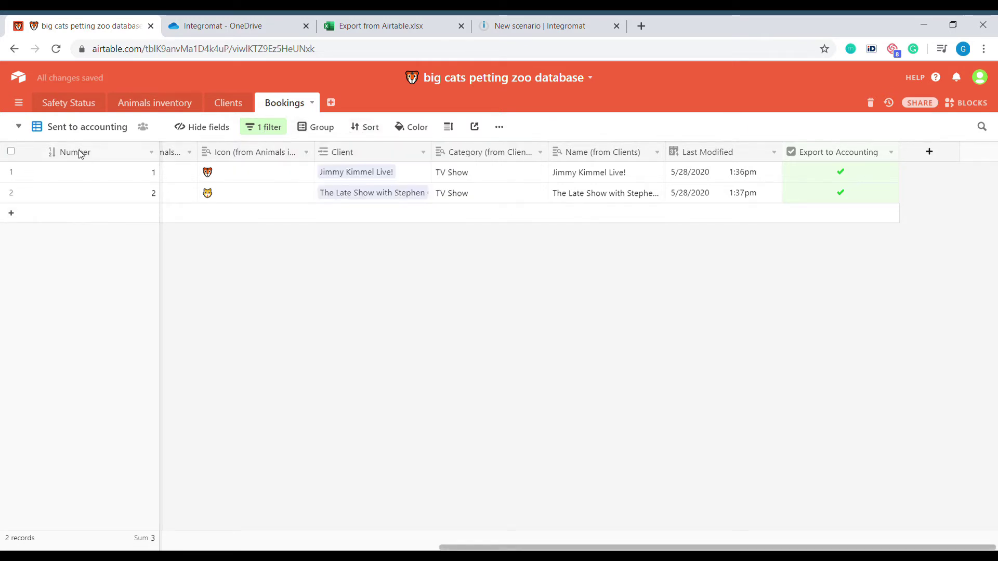
Return to Grid view and select every booking's Export to Accounting cell
left_click(73, 128)
left_click(94, 156)
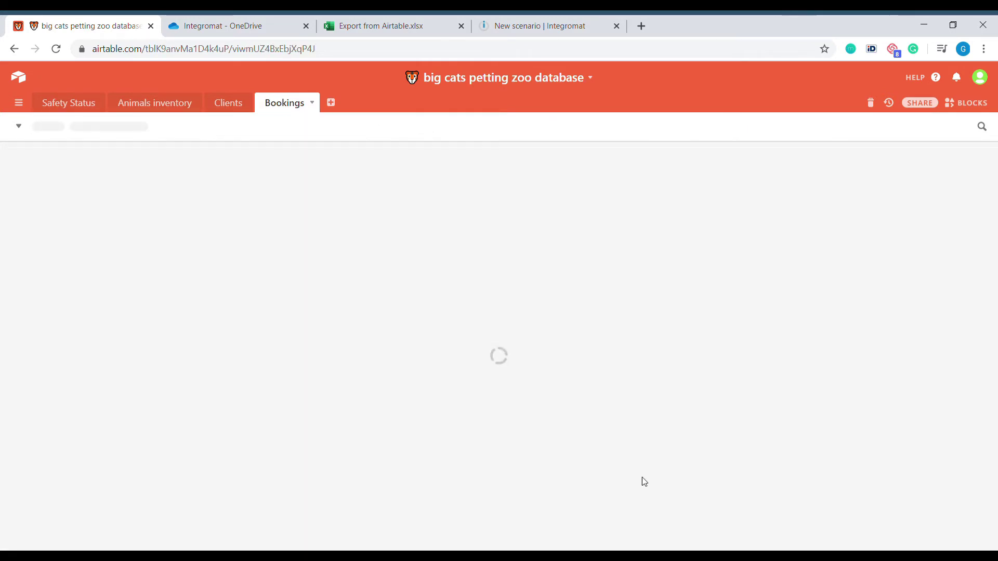
scroll(369, 540, "right", 3)
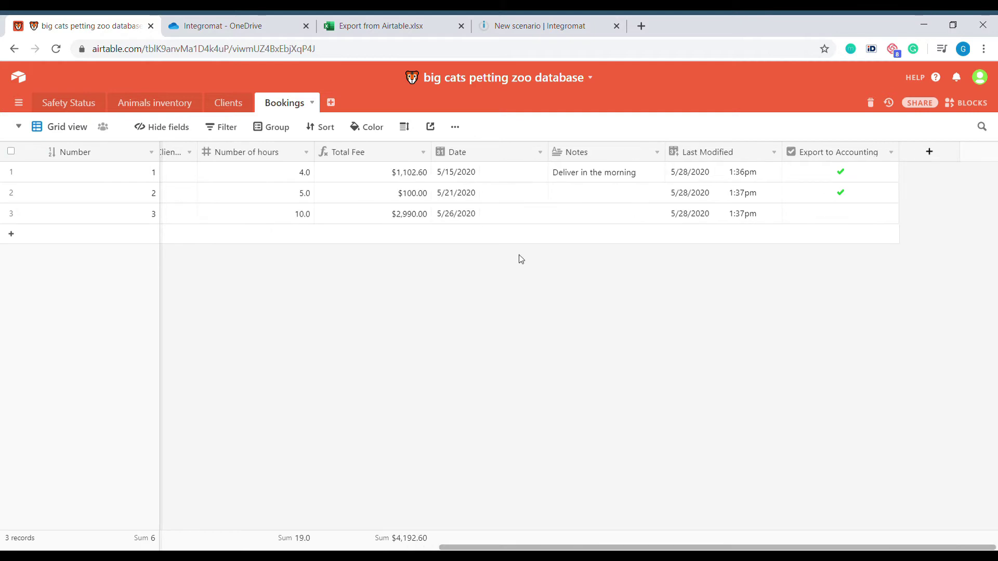
left_click_drag(863, 173, 859, 220)
Add an Airtable Watch records trigger on the big cats petting zoo base's Bookings table
left_click(556, 20)
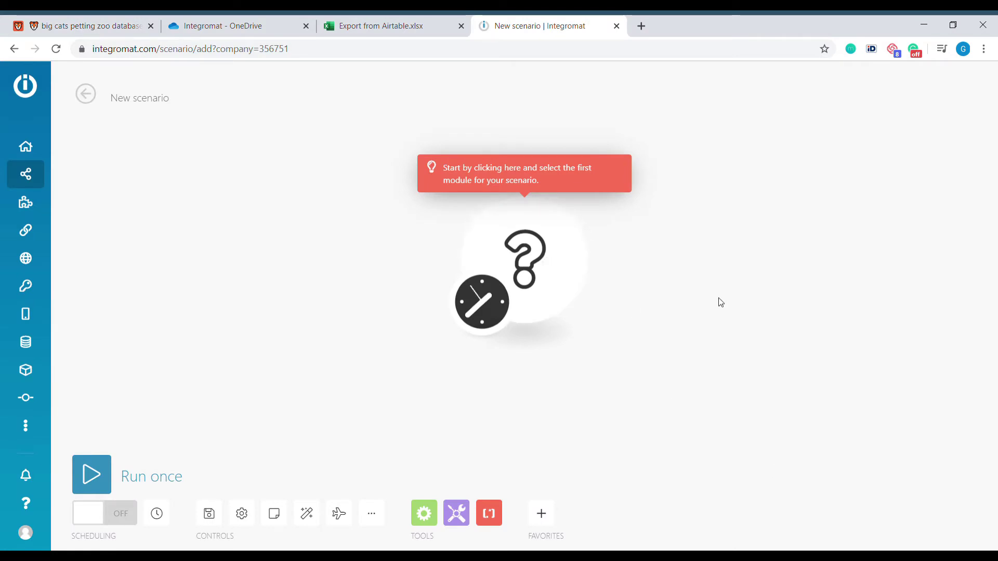
left_click(549, 254)
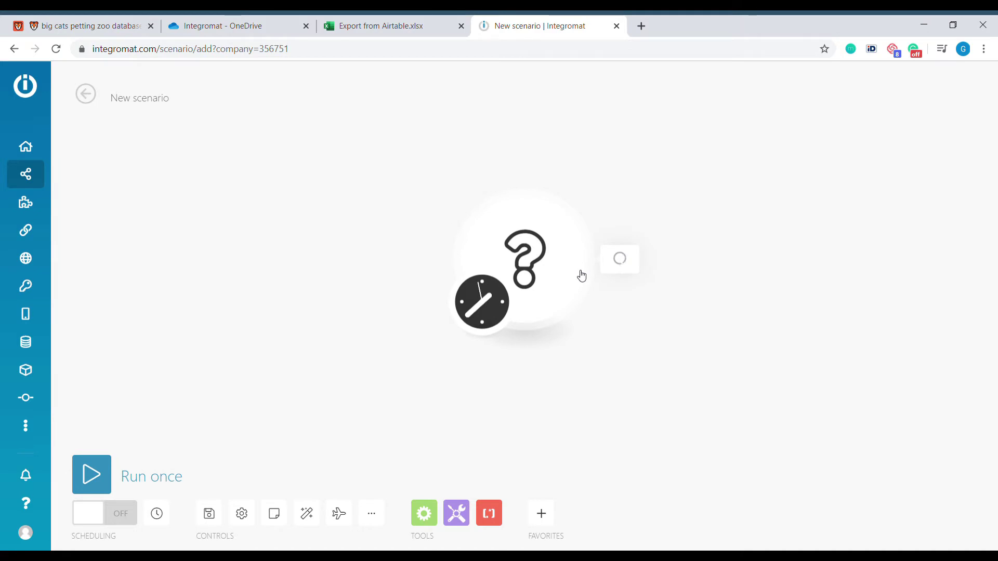
left_click(649, 221)
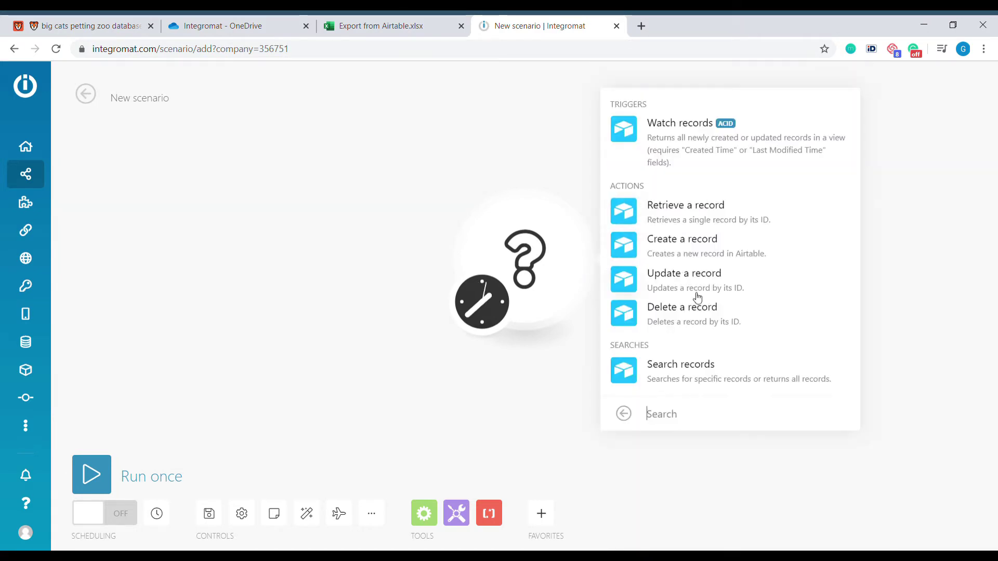
left_click(699, 146)
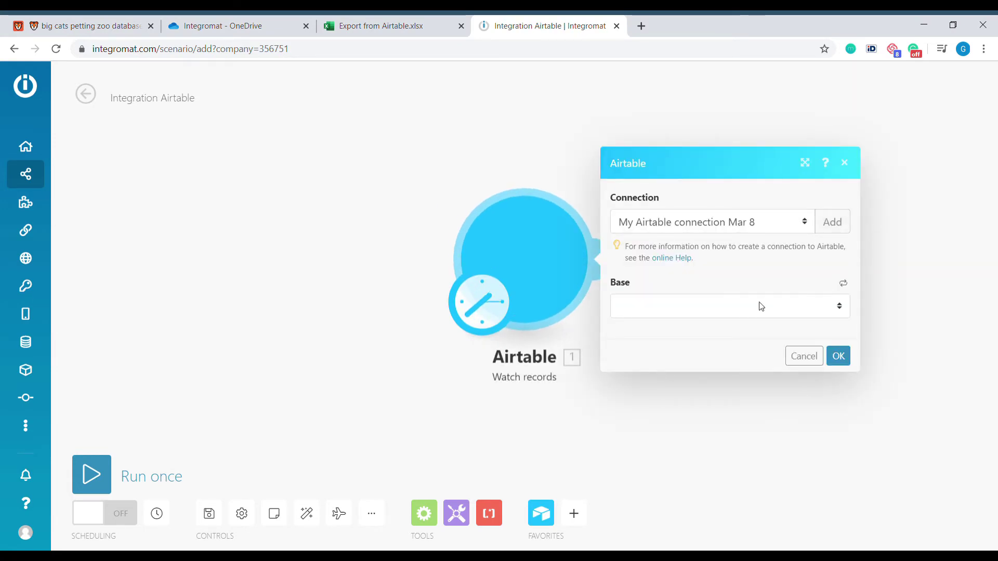
left_click(763, 309)
left_click(842, 305)
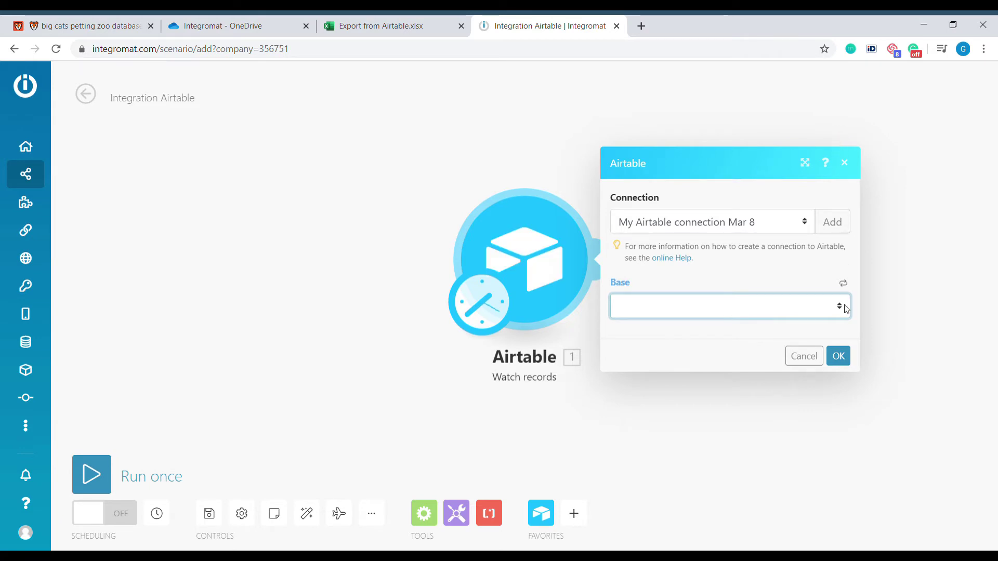
left_click(781, 276)
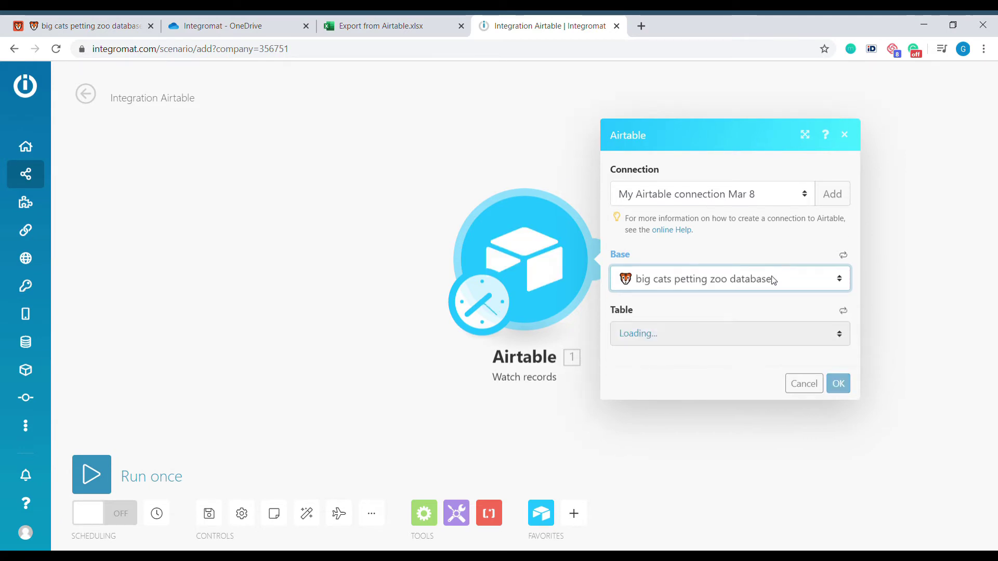
left_click(754, 339)
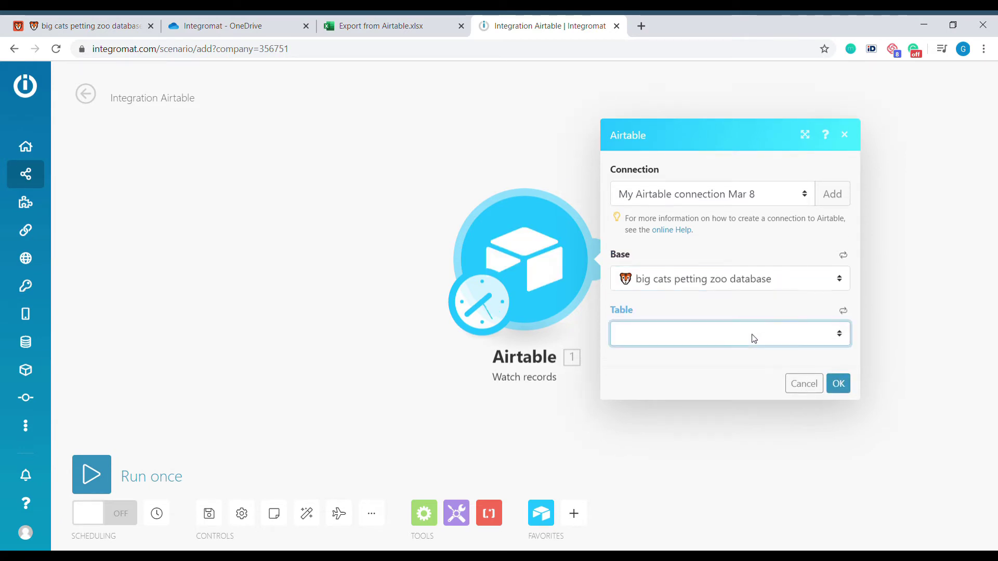
left_click(700, 407)
Key trigger and label on Last Modified, use view Sent to accounting, adjust Max Records, start from now on
scroll(753, 312, "down", 3)
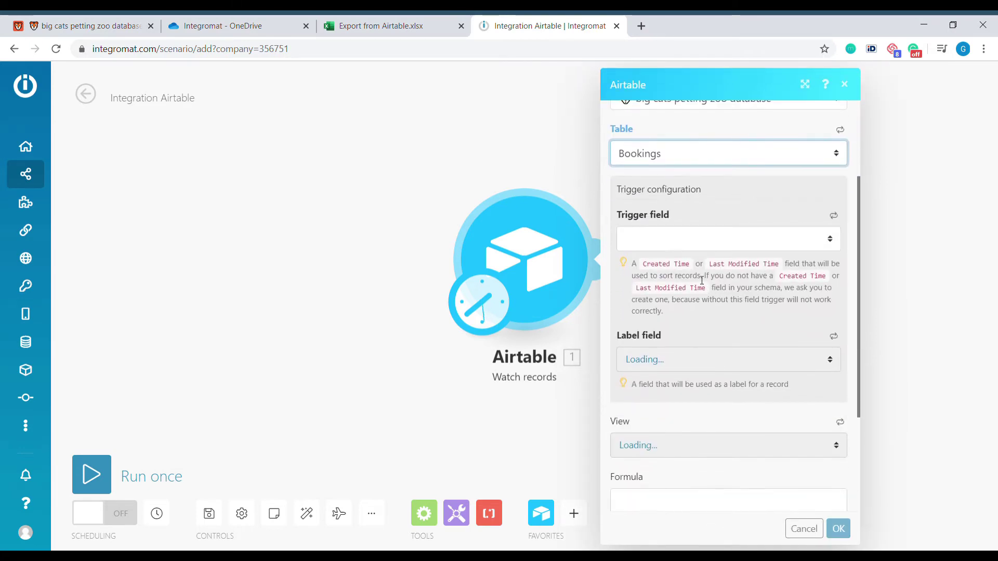
left_click(672, 245)
left_click(694, 290)
scroll(766, 253, "down", 2)
left_click(697, 303)
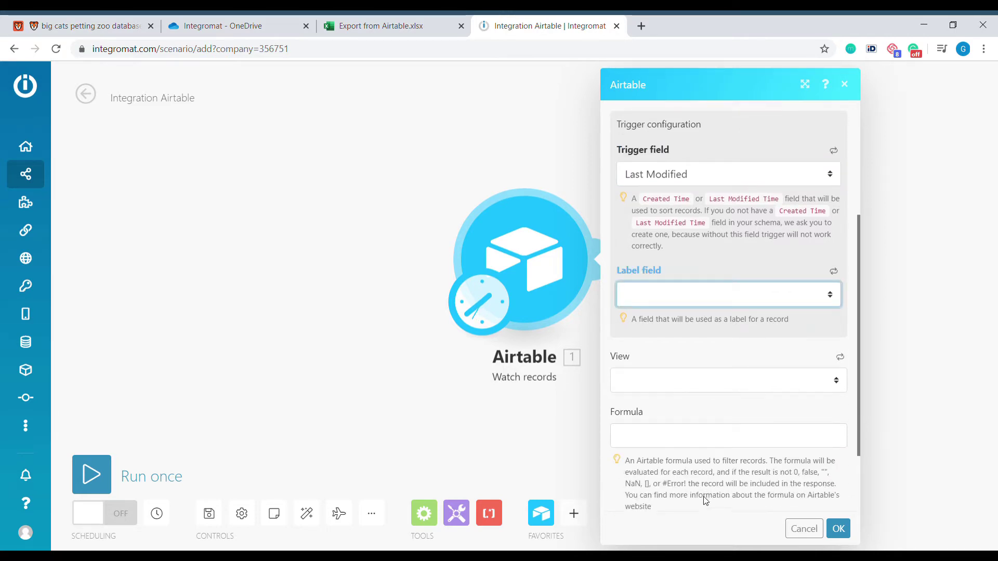
left_click(722, 267)
scroll(715, 341, "down", 2)
left_click(686, 324)
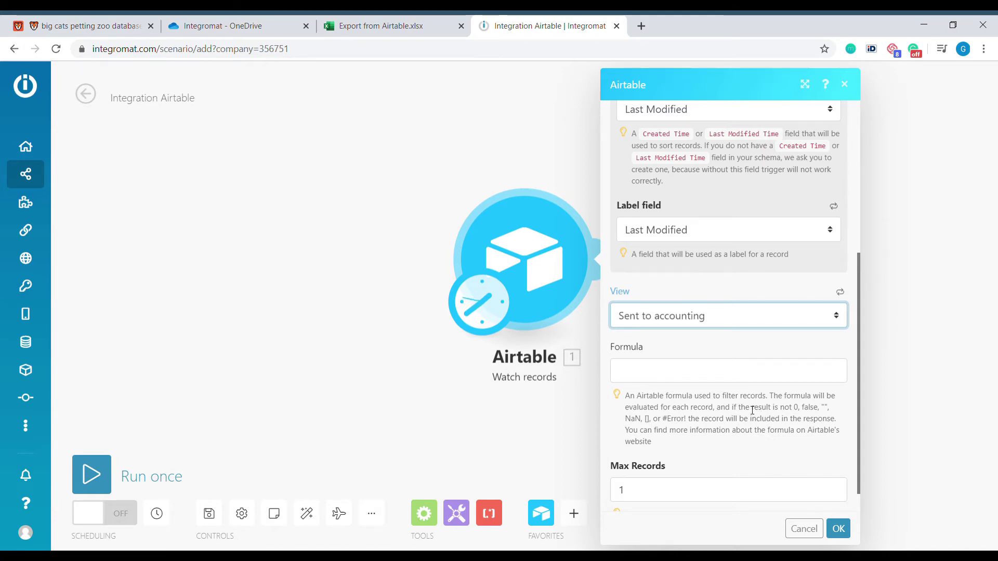
scroll(751, 410, "down", 1)
left_click(676, 462)
type("0")
key("BackSpace")
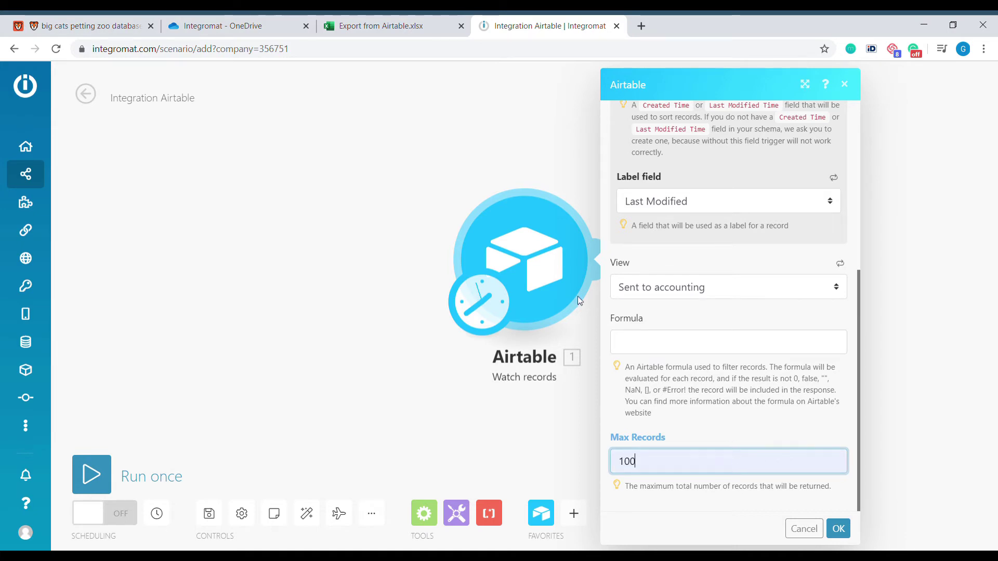
left_click(842, 531)
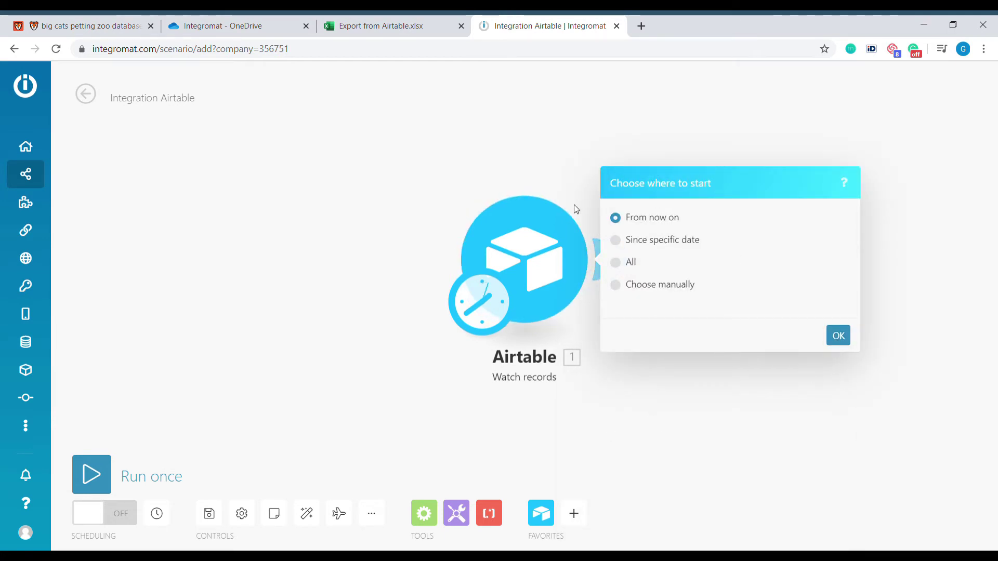
left_click(842, 339)
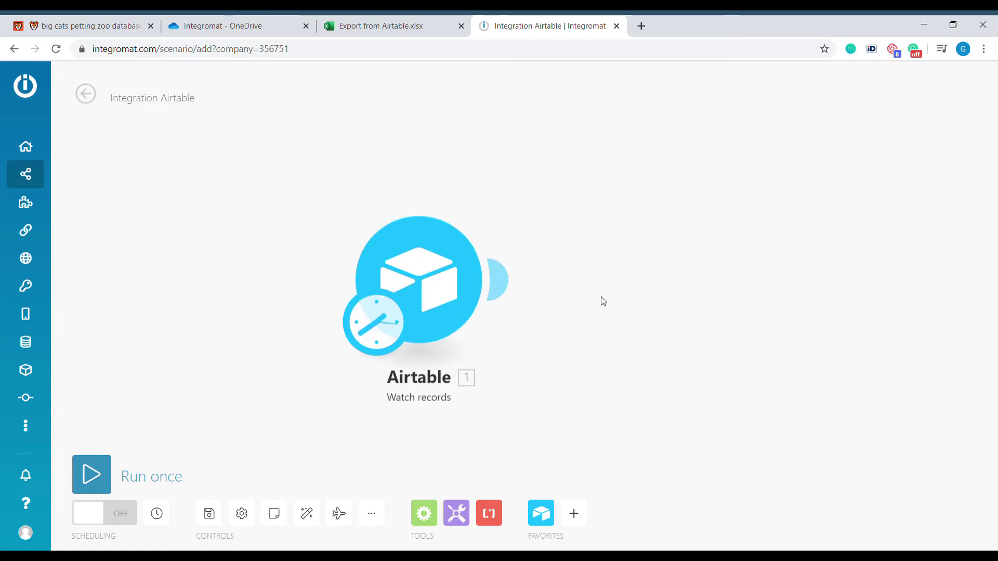
Search 'excel' and add the Microsoft 365 Excel 'Add a new worksheet row' module next
left_click(574, 514)
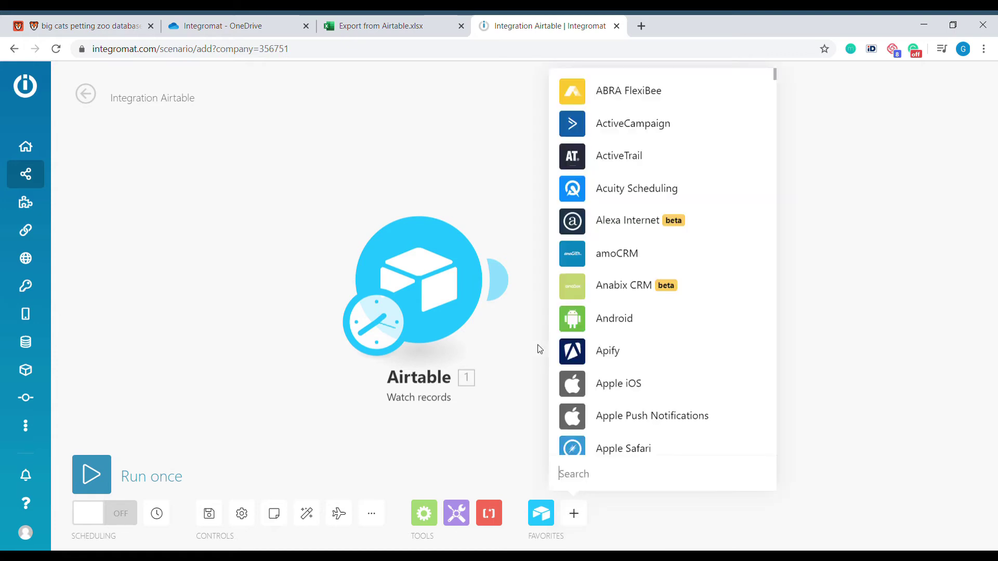
type("ex")
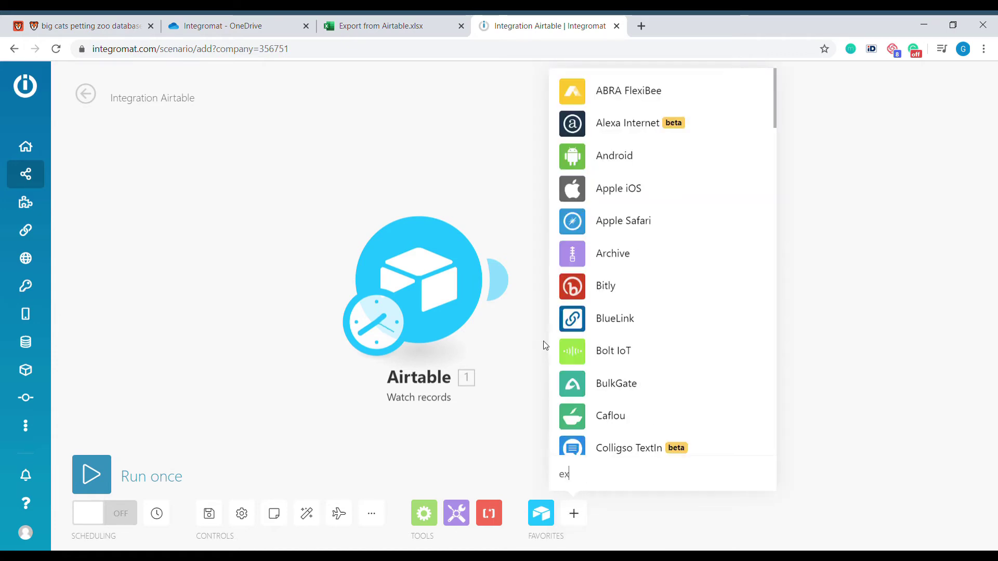
type("cel")
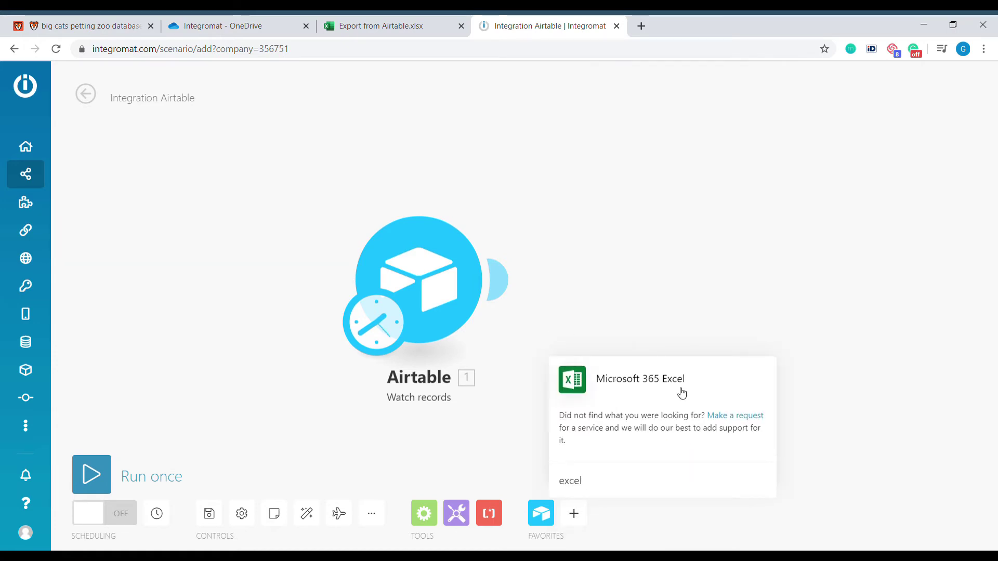
left_click(672, 382)
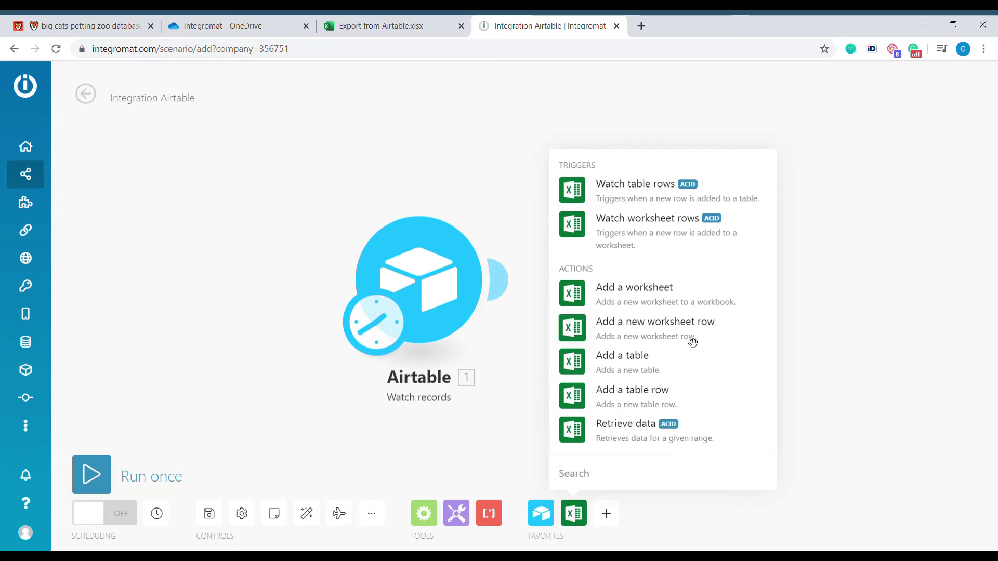
left_click(671, 338)
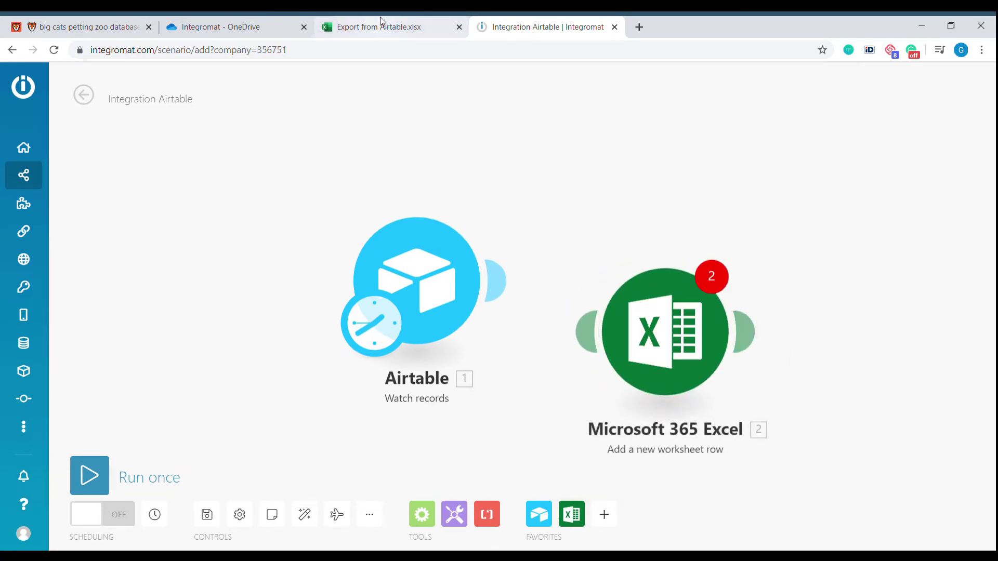
left_click(391, 30)
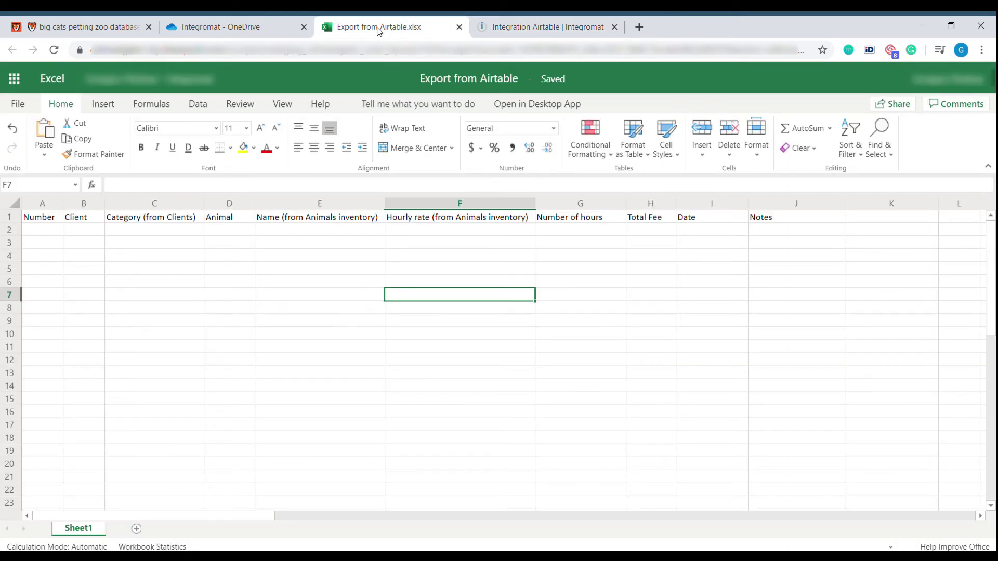
left_click(241, 29)
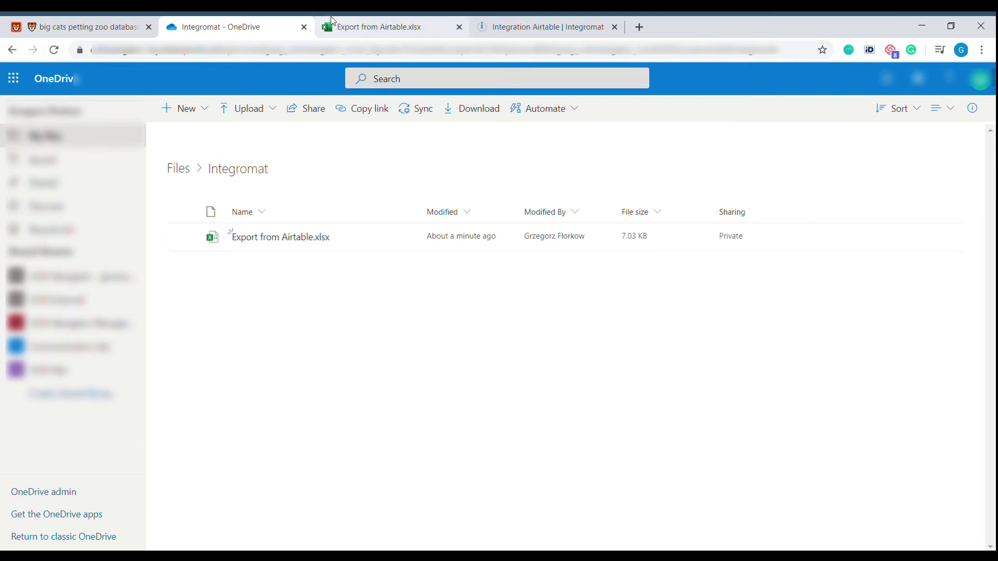
left_click(379, 27)
left_click_drag(38, 218, 785, 216)
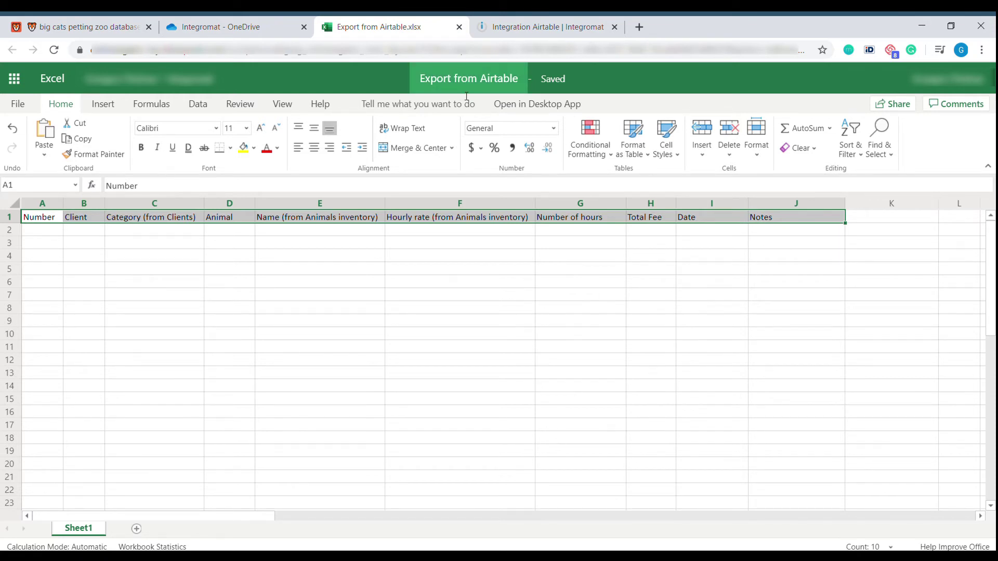
Point the Excel module at the Export from Airtable.xlsx workbook and its Sheet1 worksheet
left_click(538, 28)
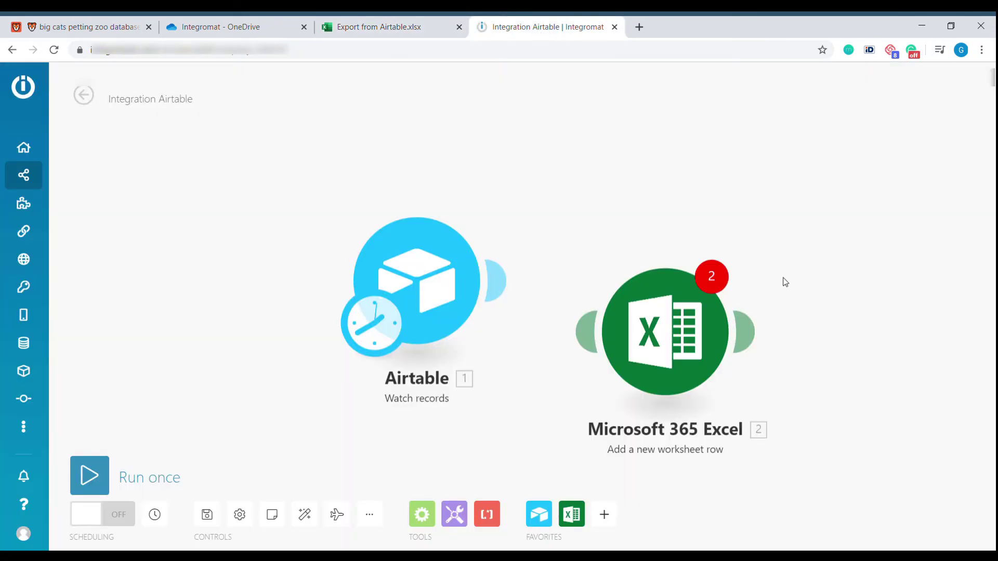
left_click(705, 347)
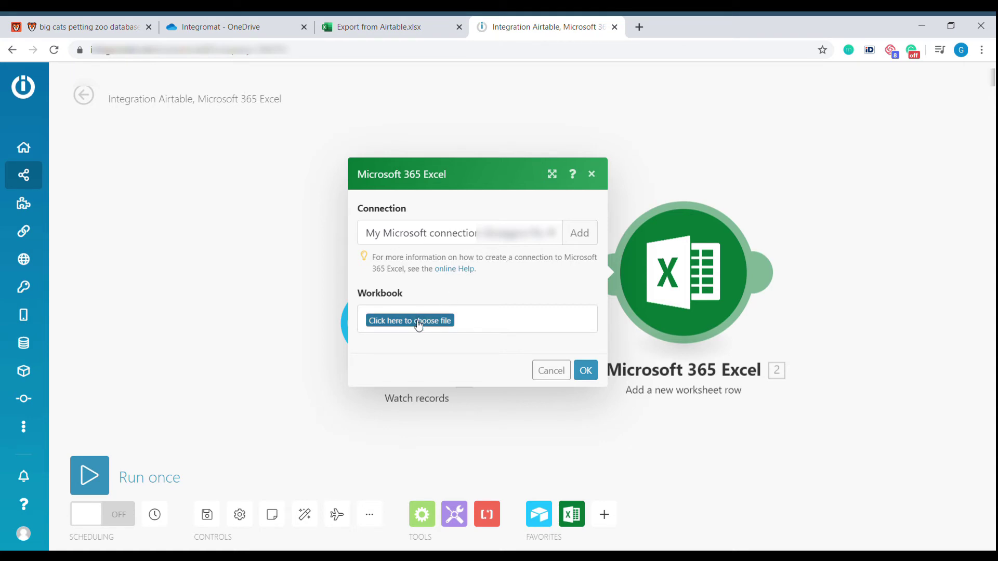
left_click(418, 326)
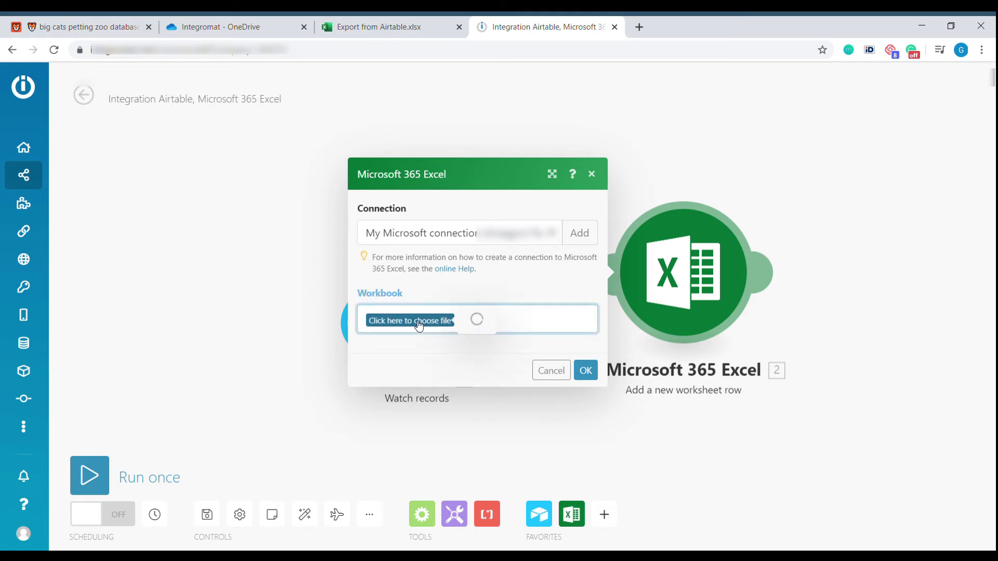
left_click(554, 315)
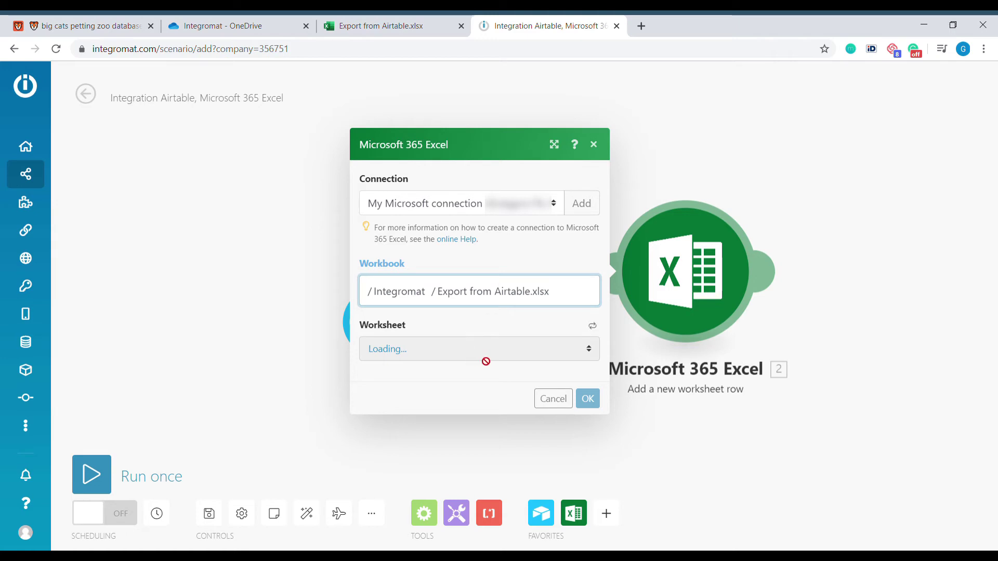
key("Tab")
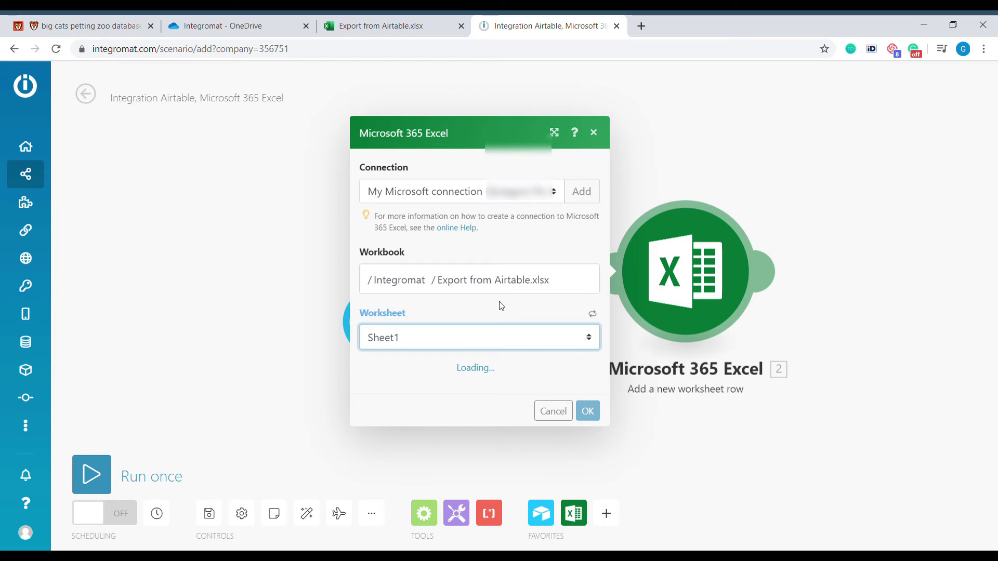
scroll(502, 306, "down", 3)
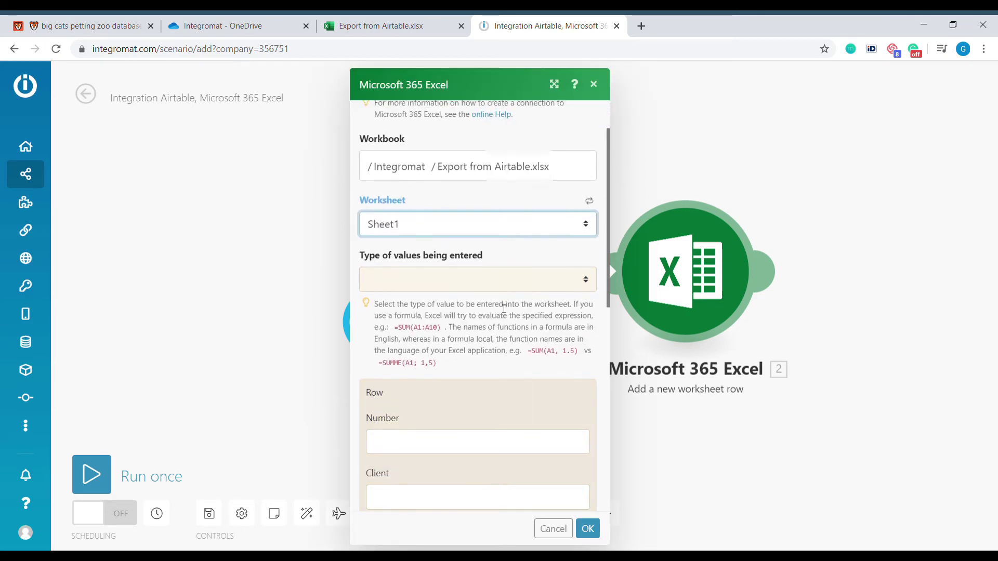
left_click(479, 222)
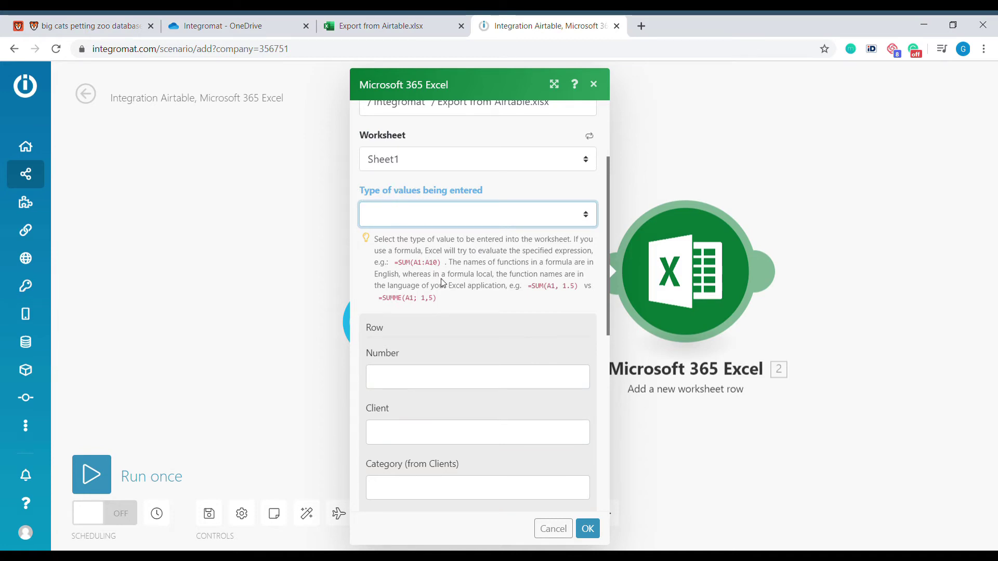
Set Type of values to Value and compare the Excel headers with the Airtable Bookings data
key("Down")
scroll(458, 306, "down", 3)
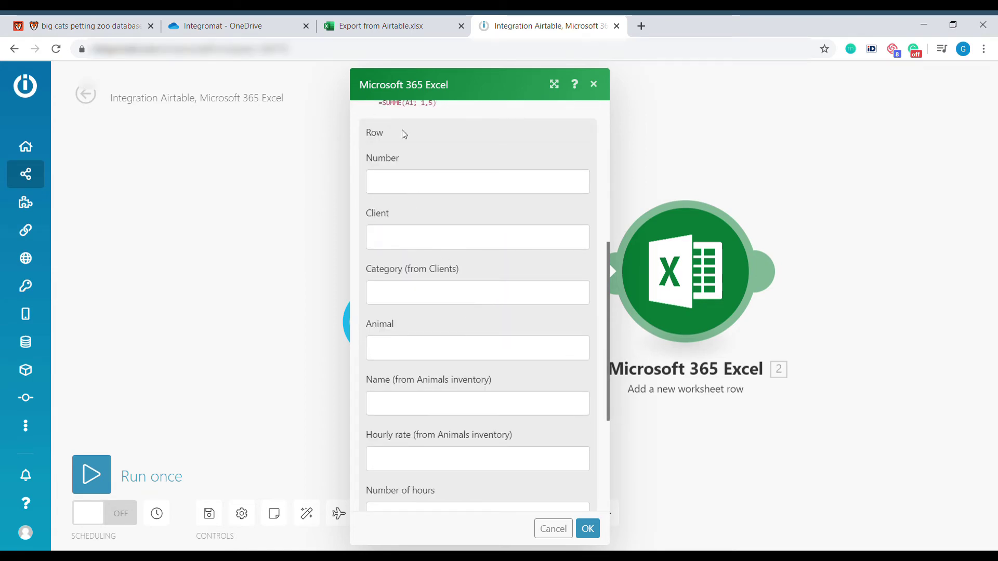
left_click(381, 26)
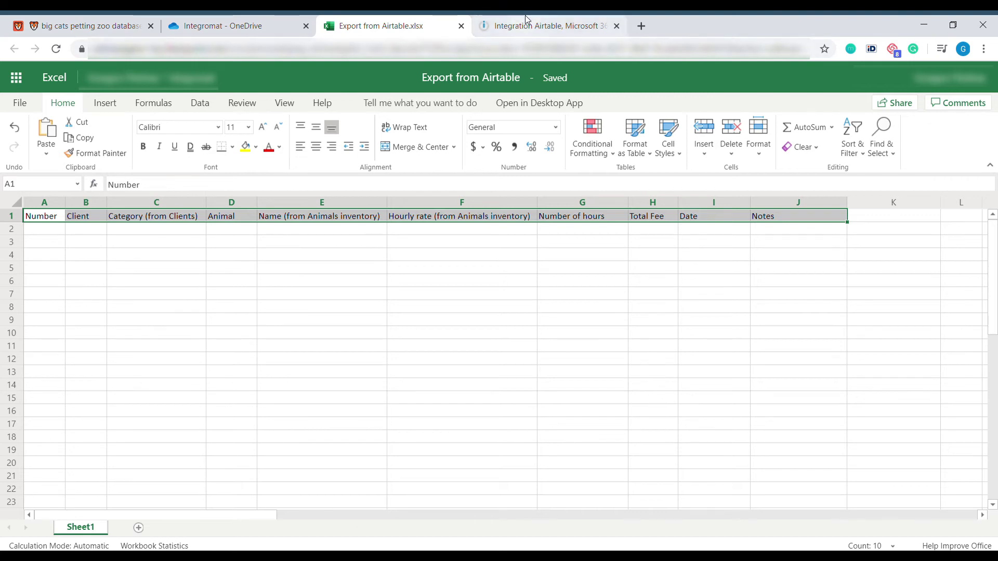
left_click(110, 21)
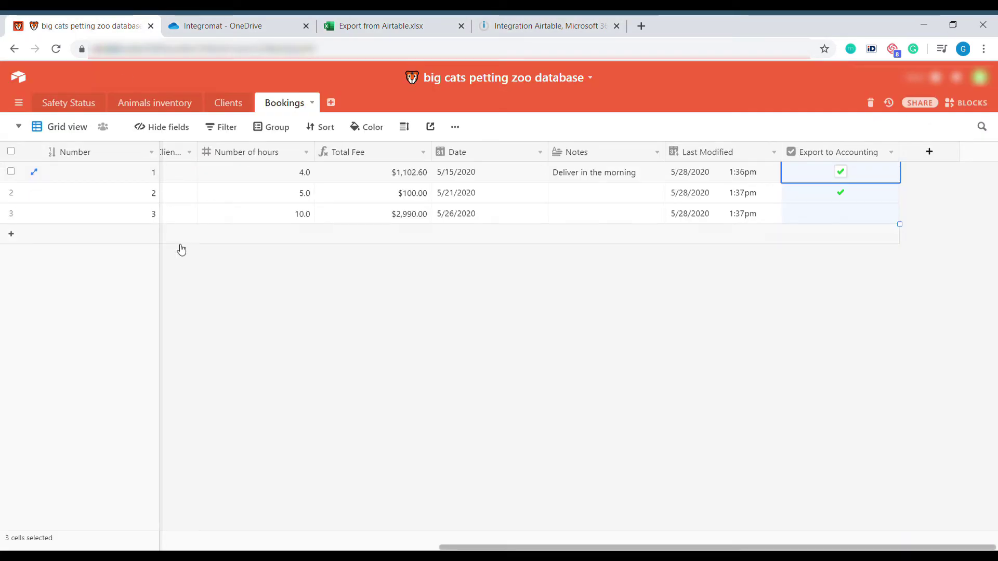
left_click(549, 24)
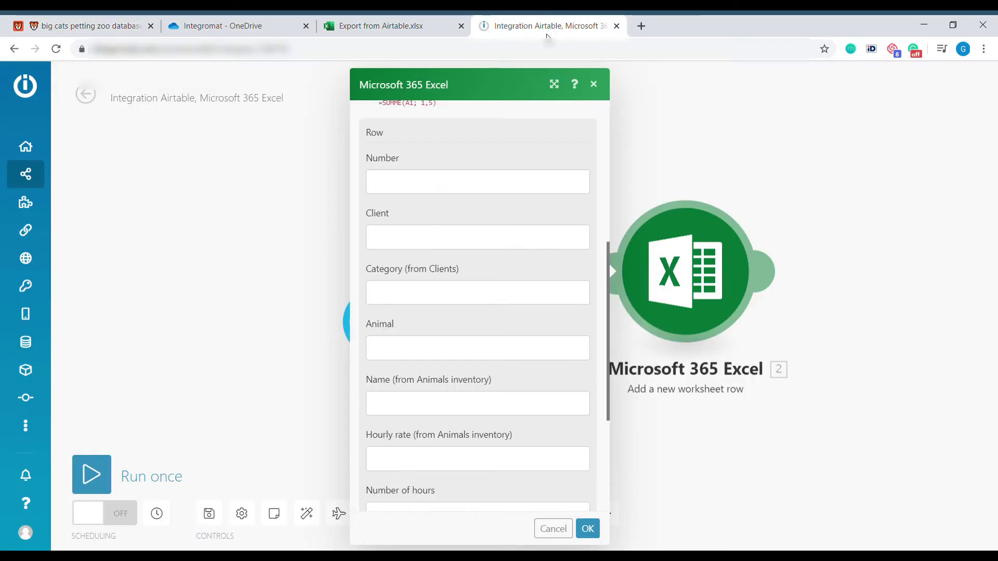
Map Number, Name (from Clients) into Client, and Category (from Clients) into Category
left_click(428, 185)
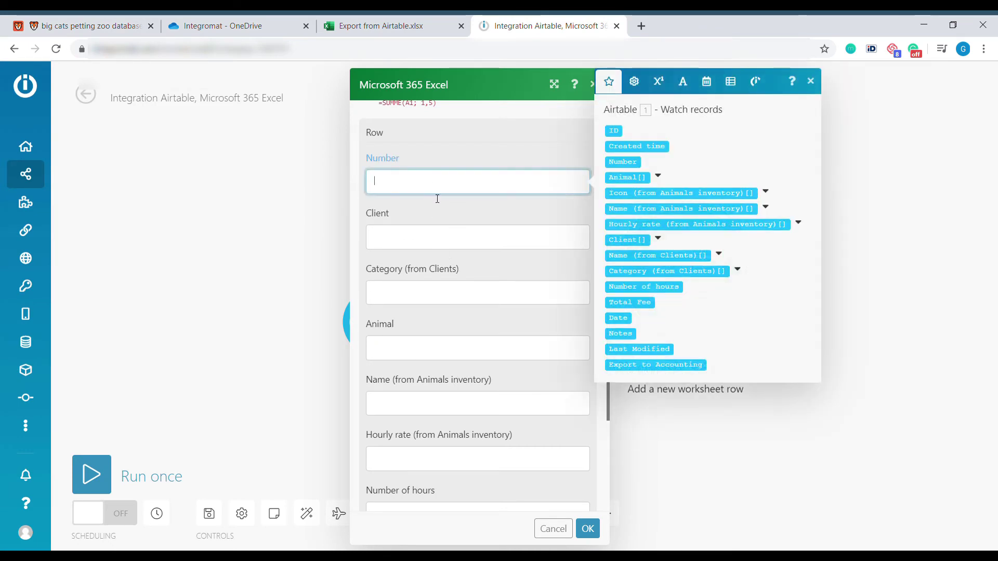
left_click(623, 163)
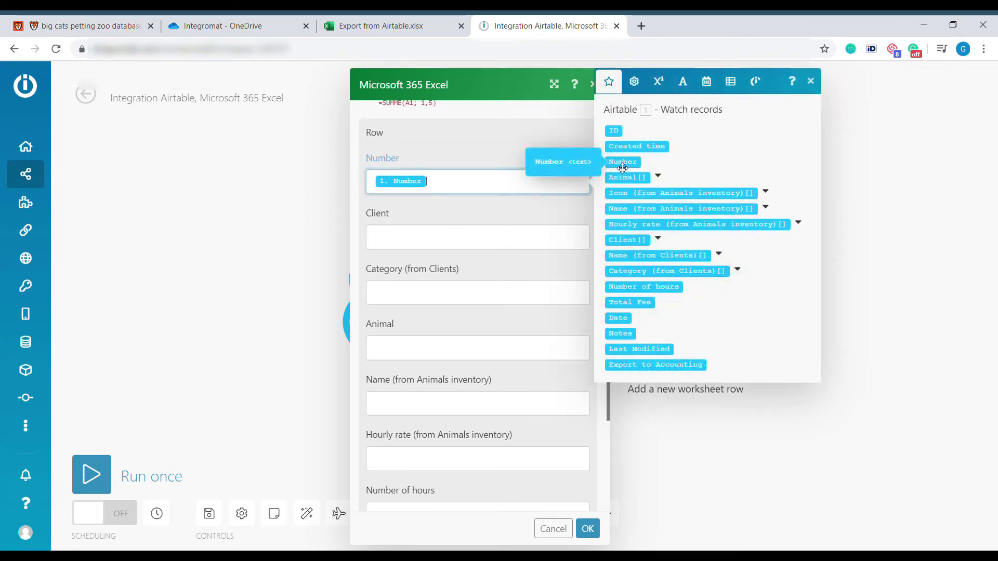
left_click(498, 237)
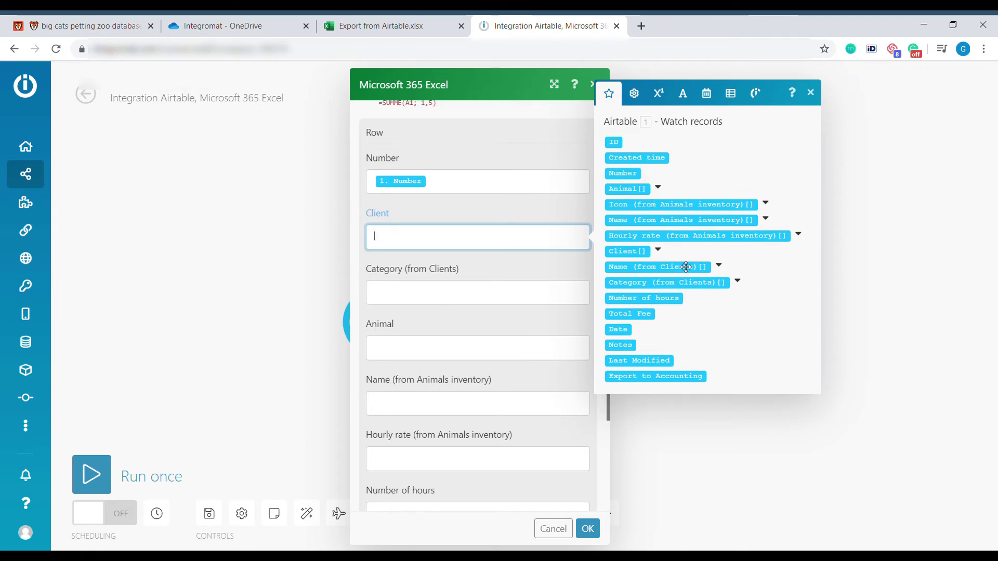
left_click(660, 276)
left_click(468, 299)
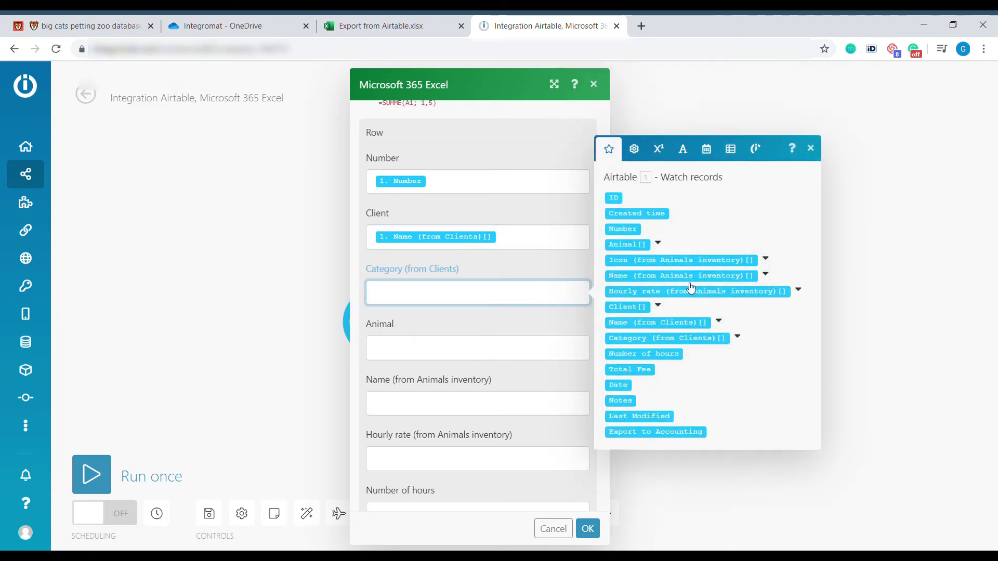
left_click(695, 343)
Map Icon, Name and Hourly rate from Animals inventory into Animal, Name and Hourly rate
left_click(410, 352)
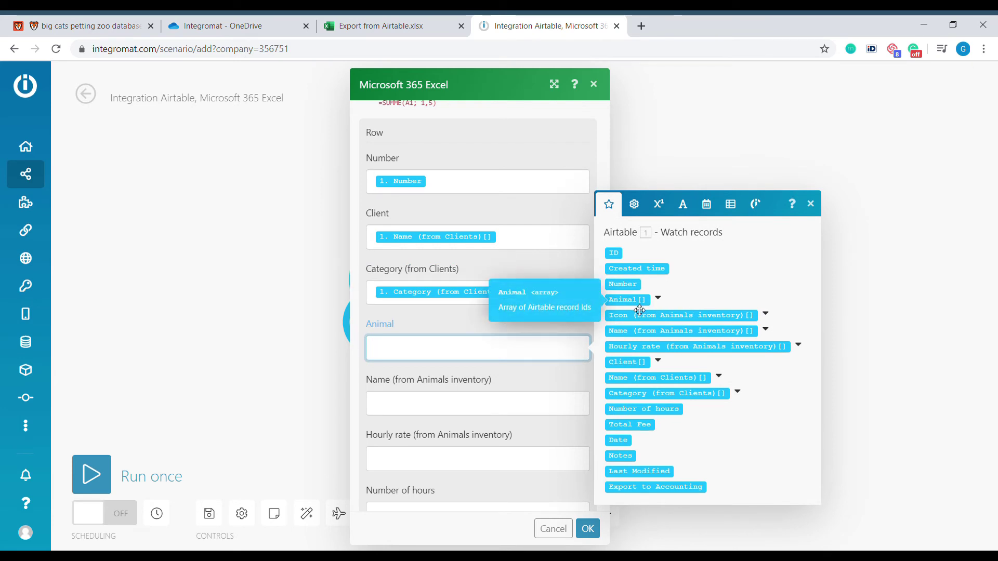
left_click(99, 26)
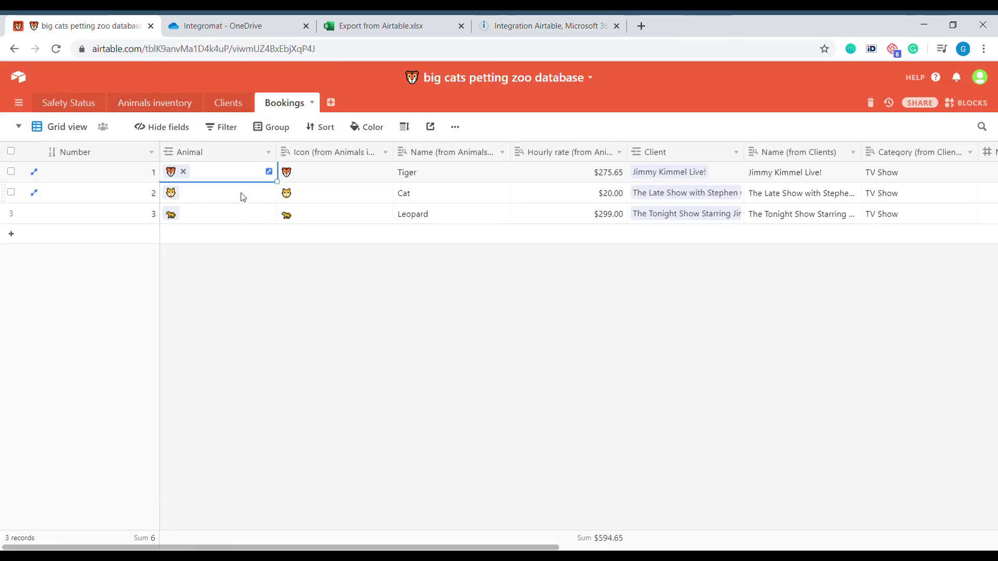
left_click(175, 174)
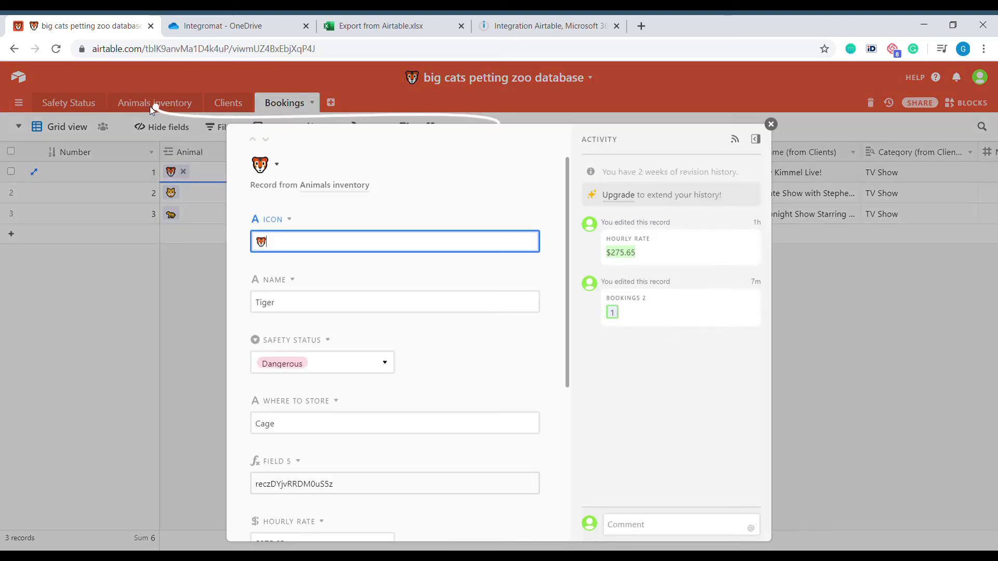
left_click(771, 125)
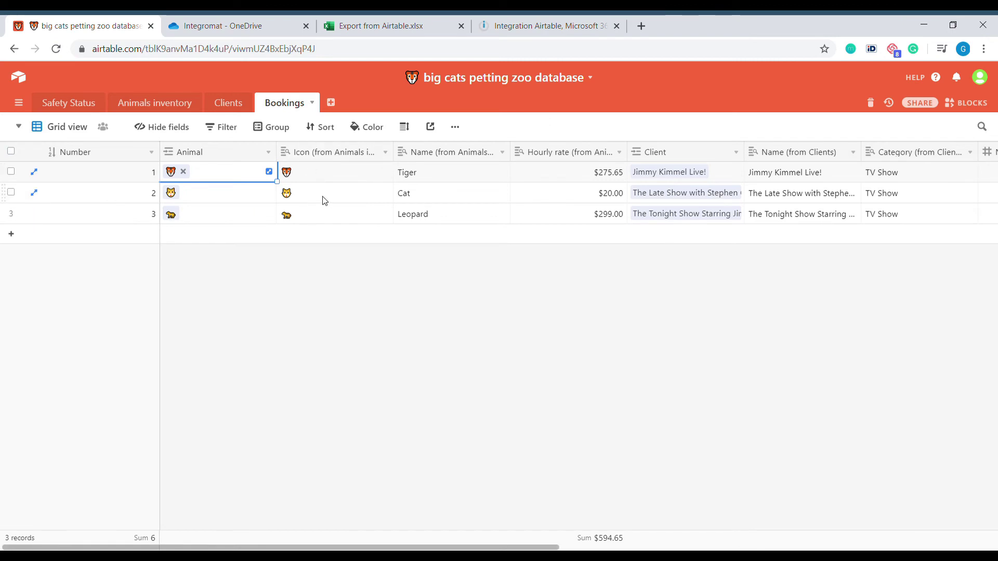
left_click(540, 26)
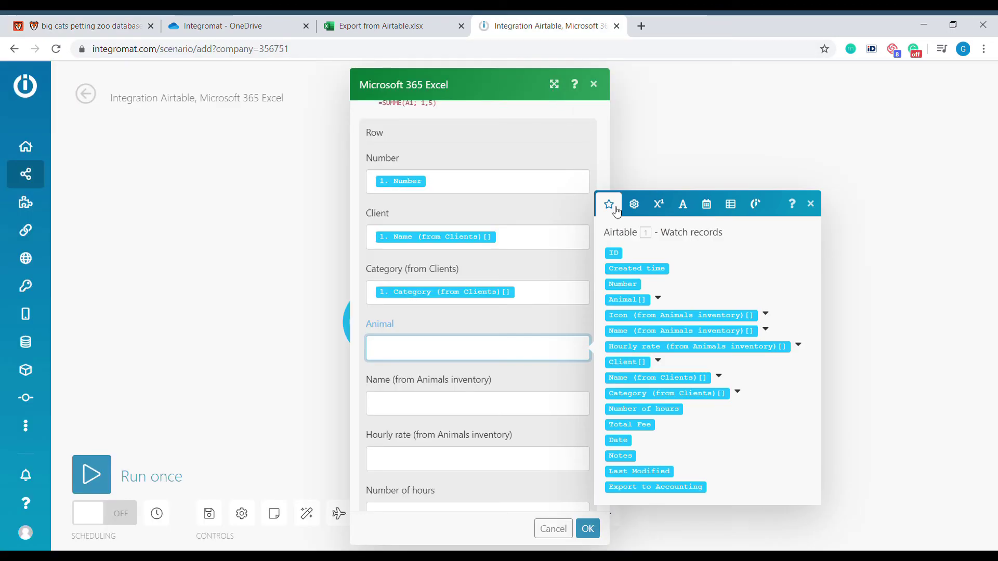
left_click(671, 316)
left_click(512, 403)
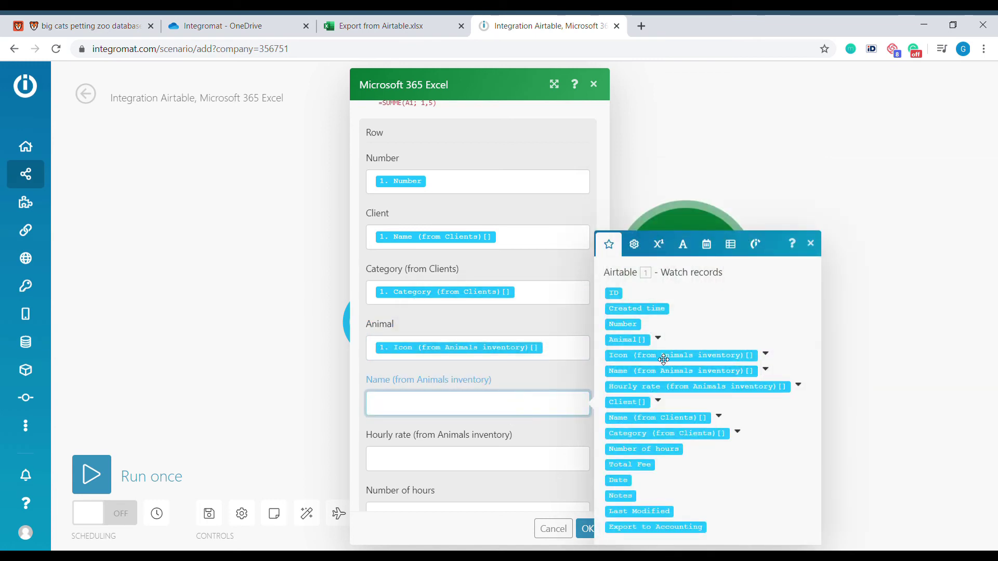
left_click(667, 375)
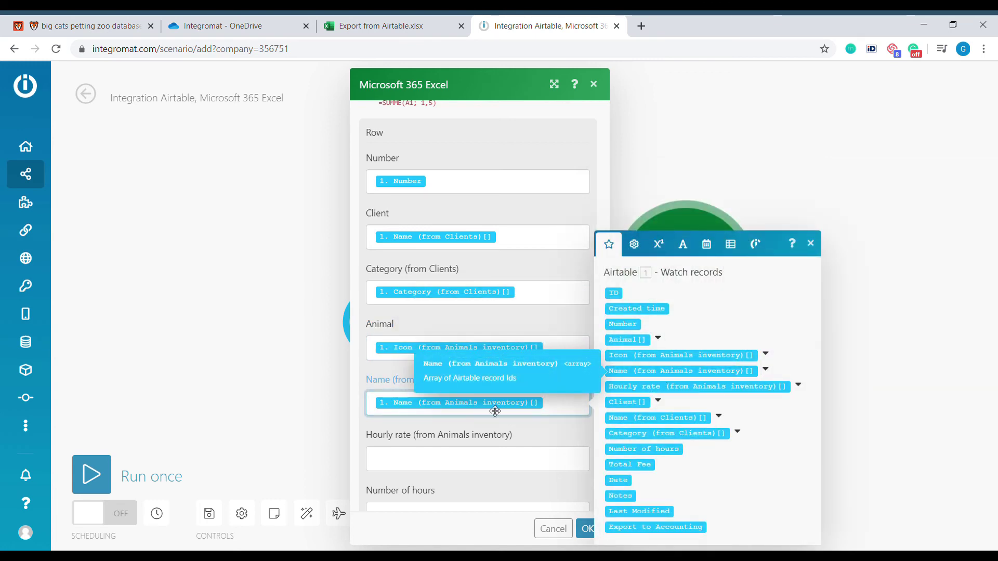
left_click(539, 464)
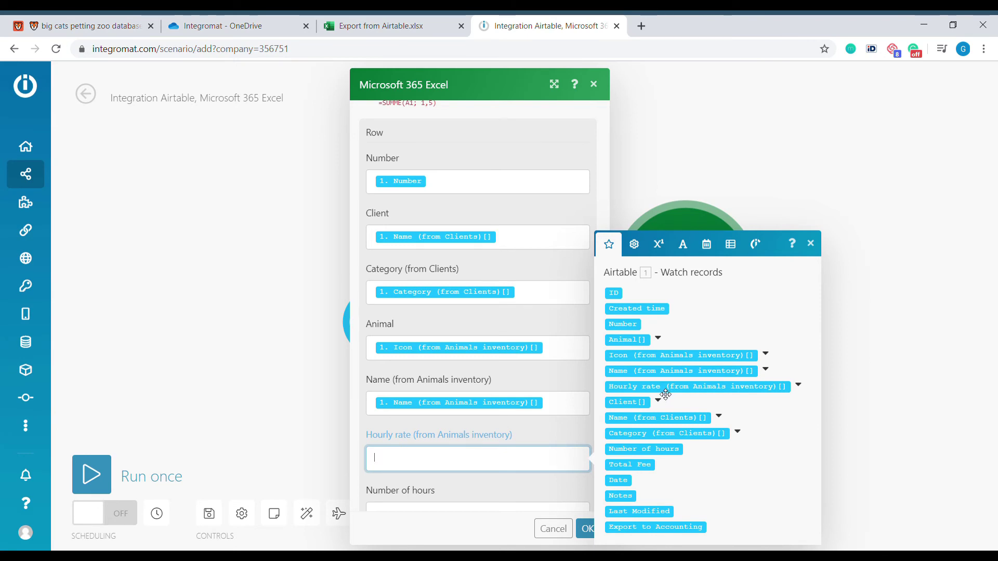
left_click(666, 395)
Map Number of hours, Total Fee, Date and Notes into their columns and save the module
scroll(545, 415, "down", 1)
left_click(561, 437)
left_click(648, 456)
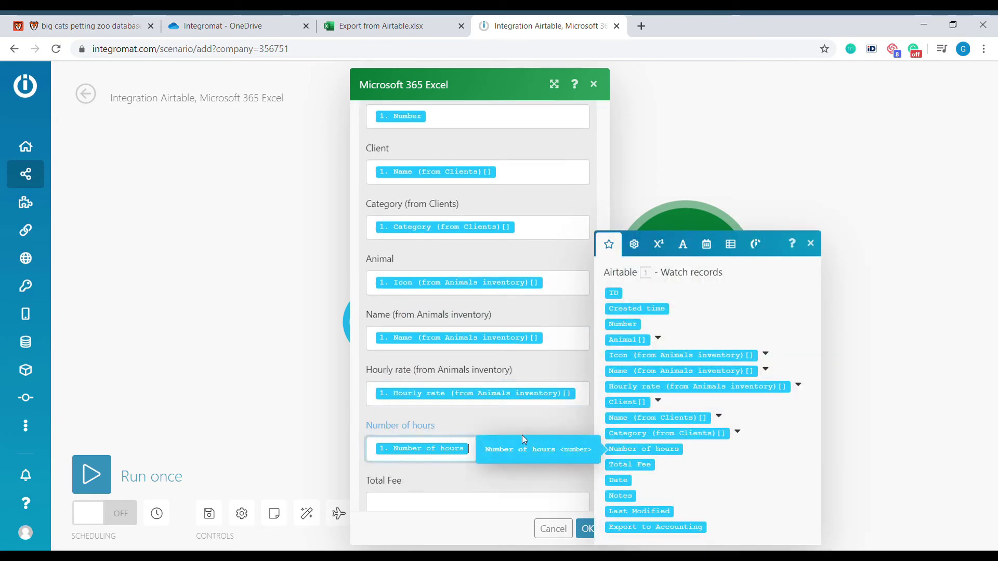
key("Tab")
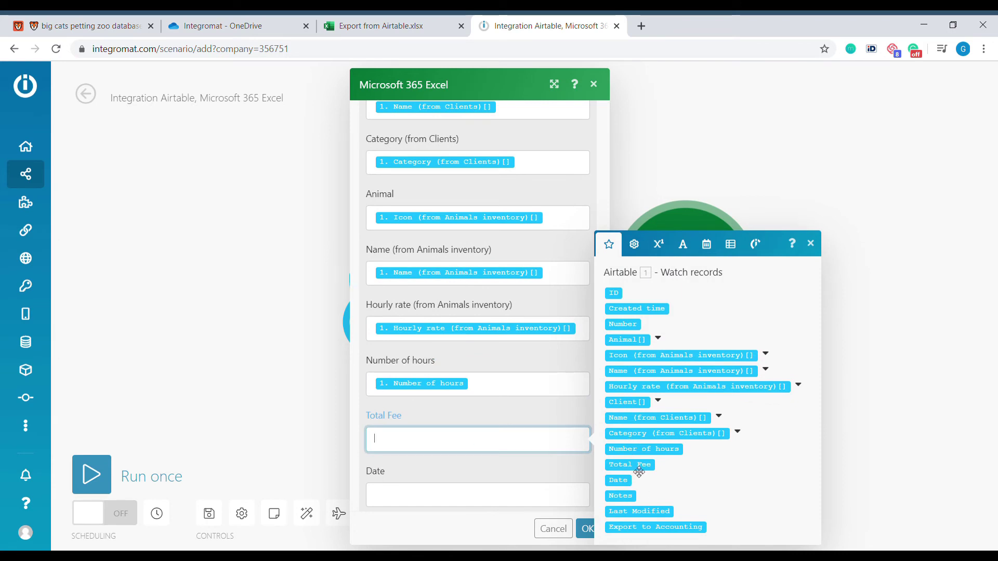
left_click(639, 471)
key("Tab")
left_click(628, 484)
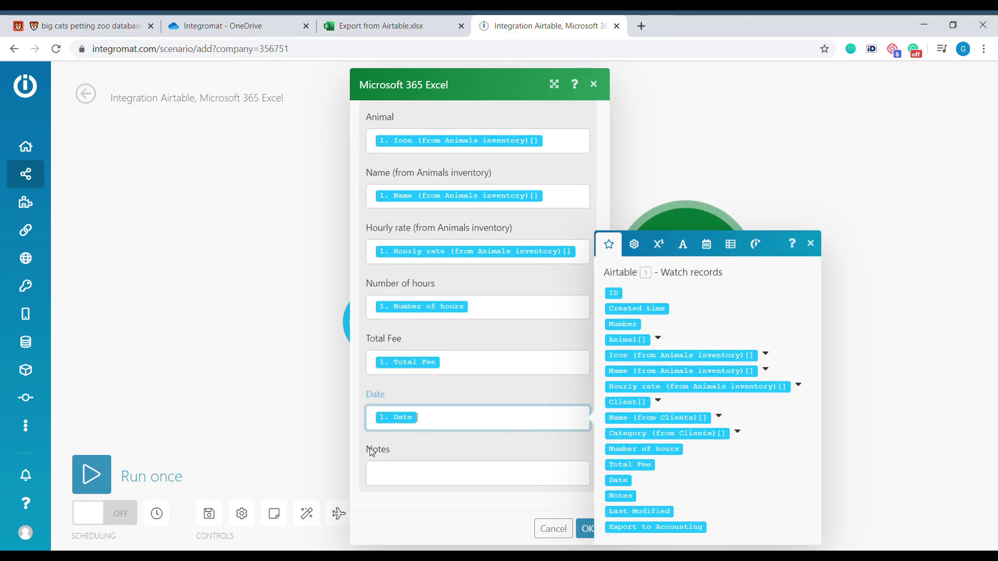
key("Tab")
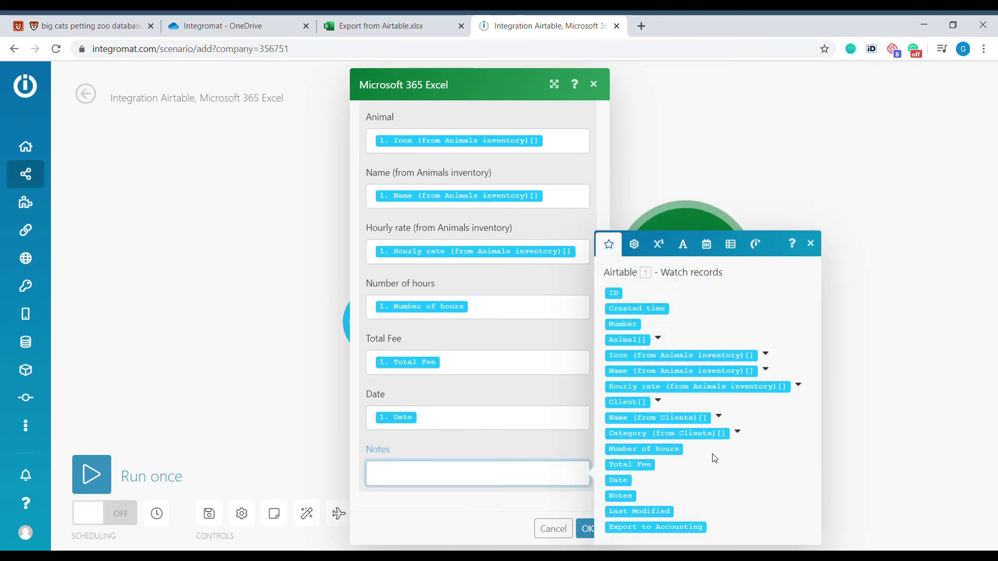
left_click(629, 496)
left_click(596, 530)
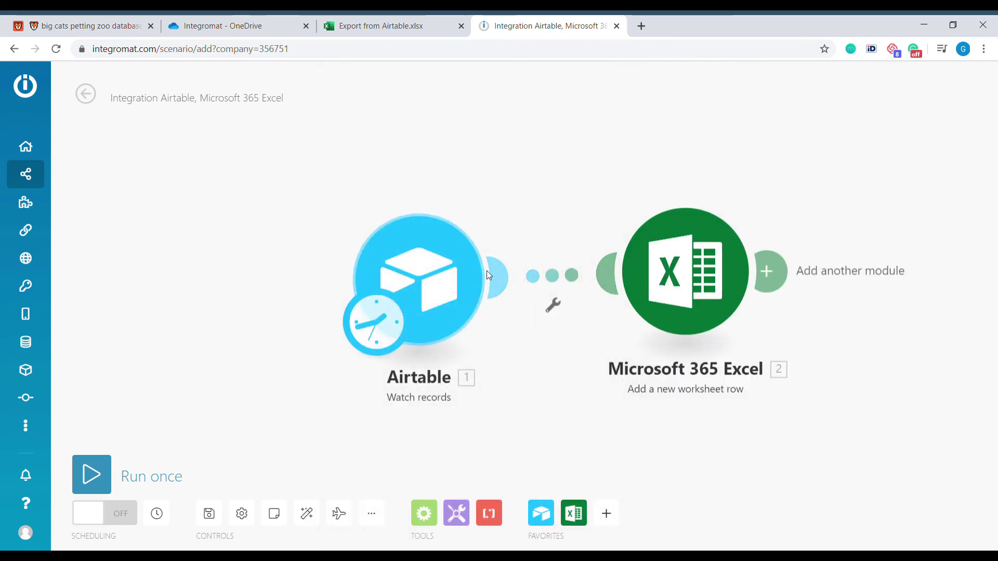
Tick Export to Accounting on bookings 1 and 3, then run the scenario once
left_click(97, 17)
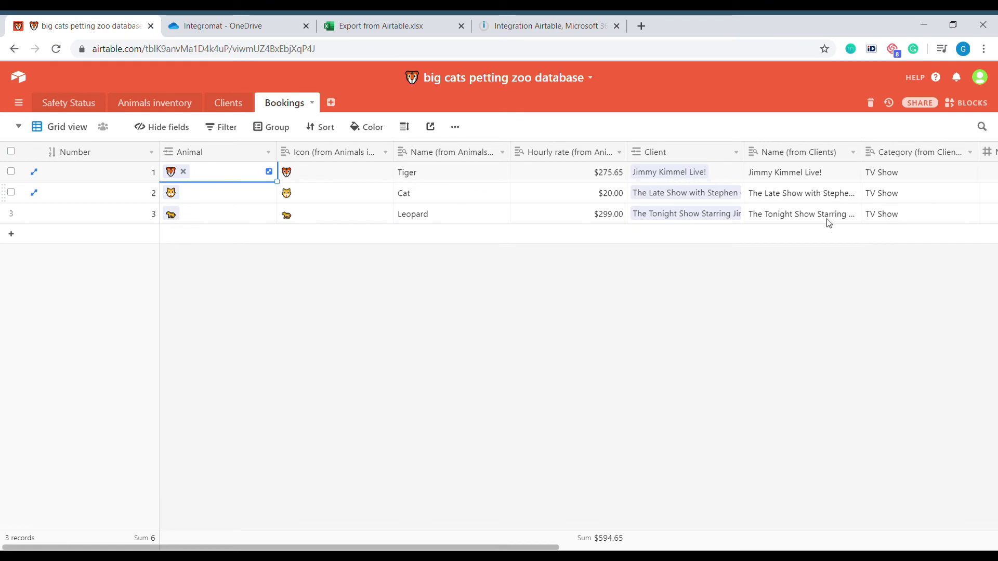
left_click(853, 176)
key("Right")
key("Right")
key("Right")
key("Right")
key("Right")
key("Right")
key("Right")
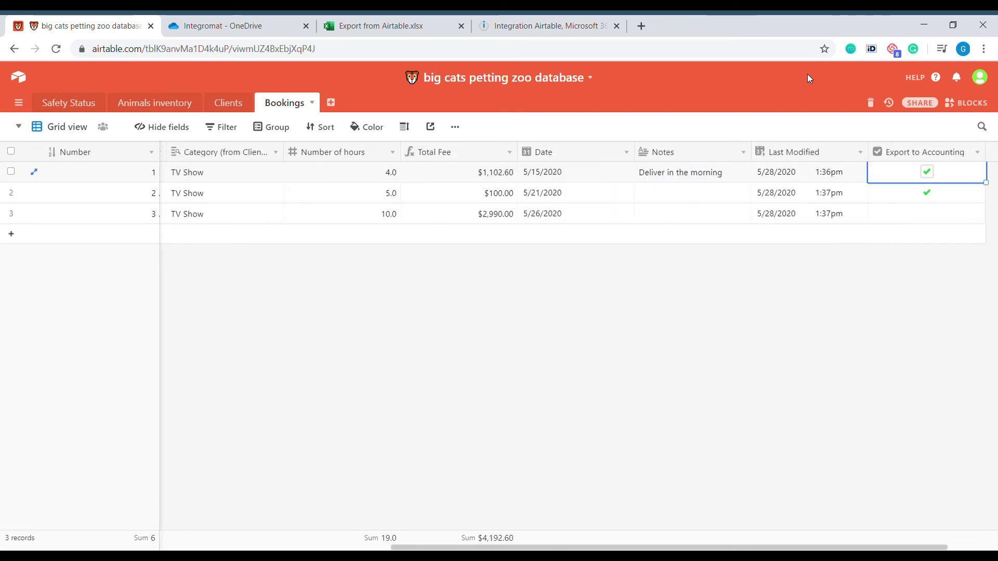
left_click(928, 175)
left_click(929, 176)
left_click(930, 198)
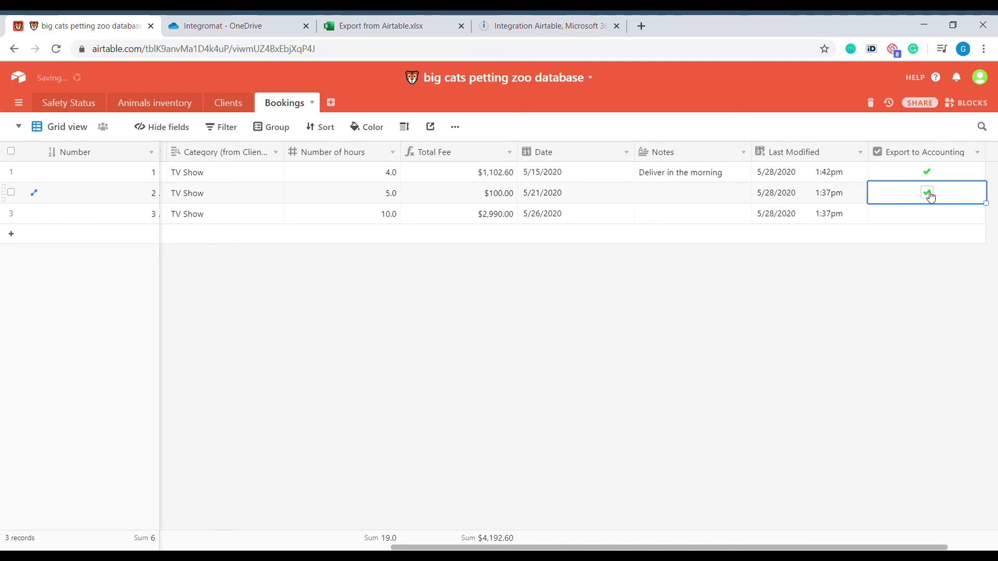
left_click(931, 218)
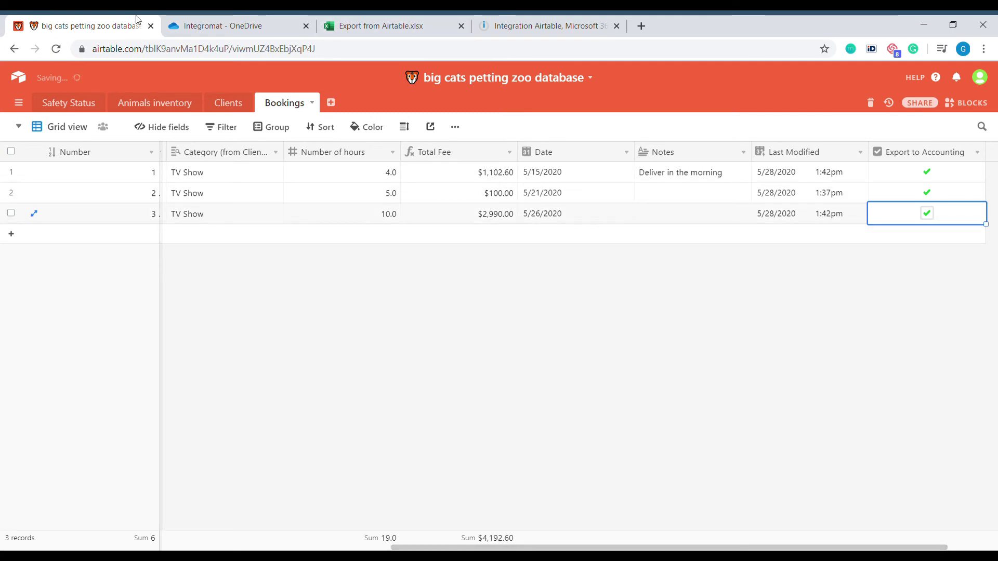
left_click(545, 23)
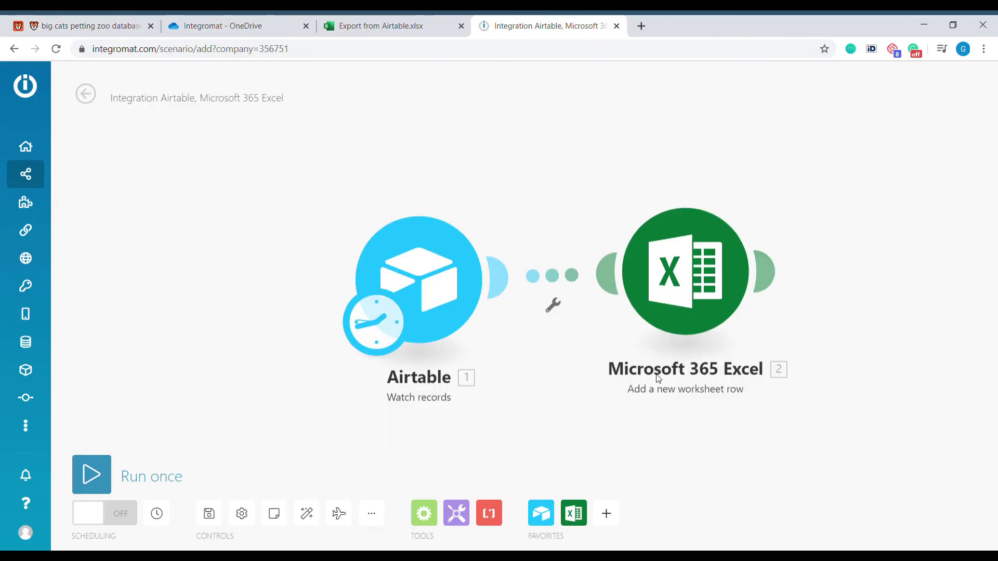
left_click(97, 471)
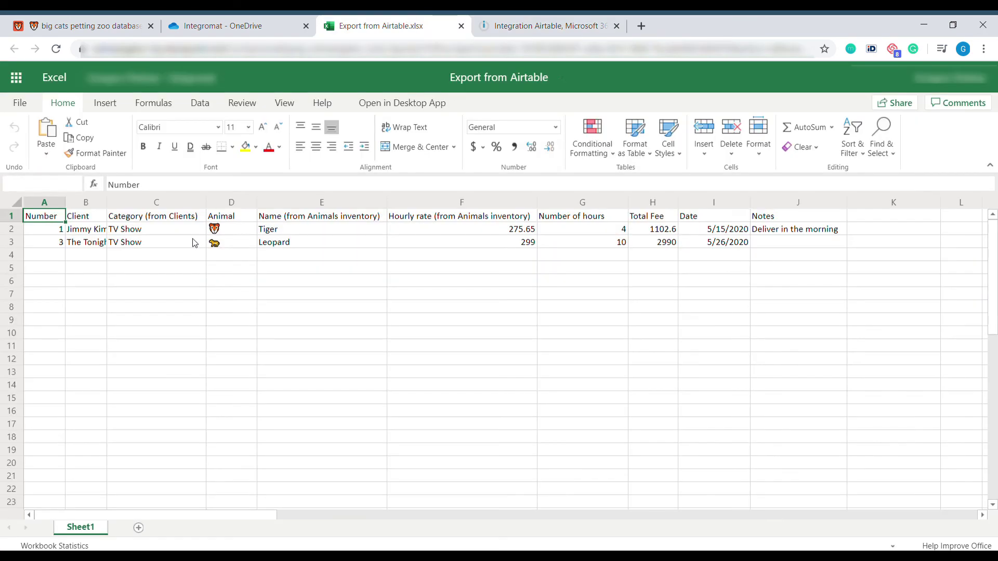
After checking the Excel rows, re-tick booking 2's Export to Accounting and run the scenario once
left_click(379, 26)
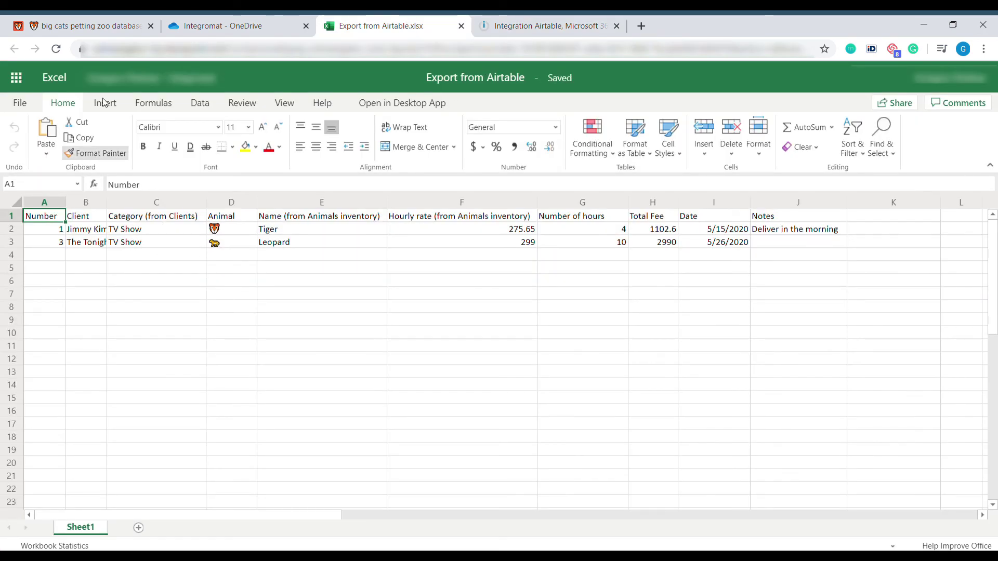
left_click(86, 25)
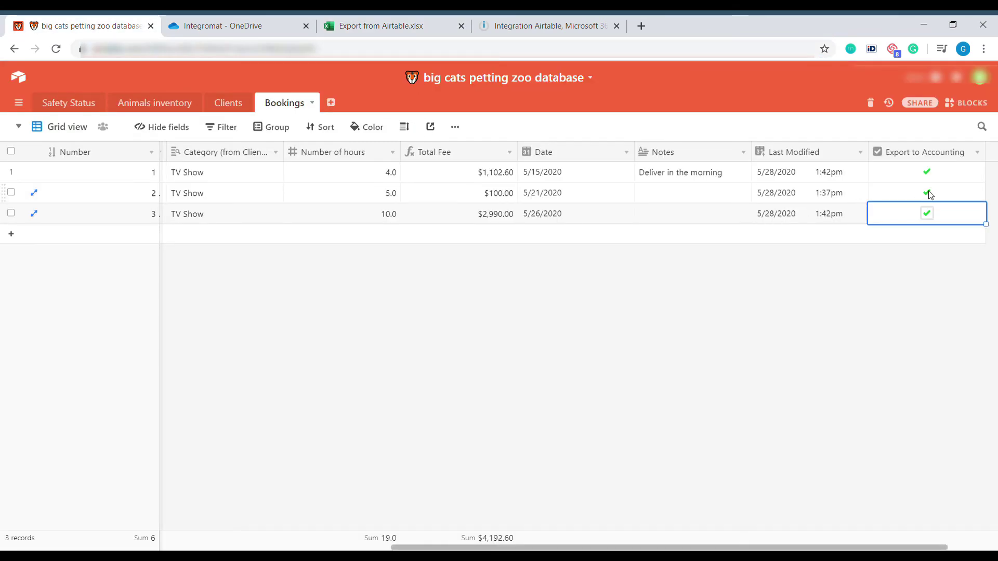
left_click(878, 192)
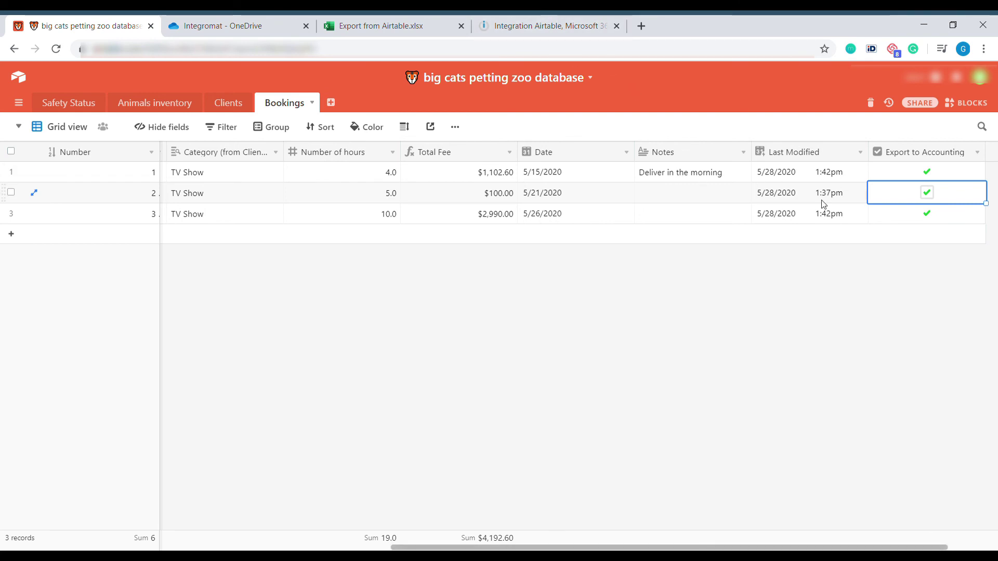
left_click(927, 193)
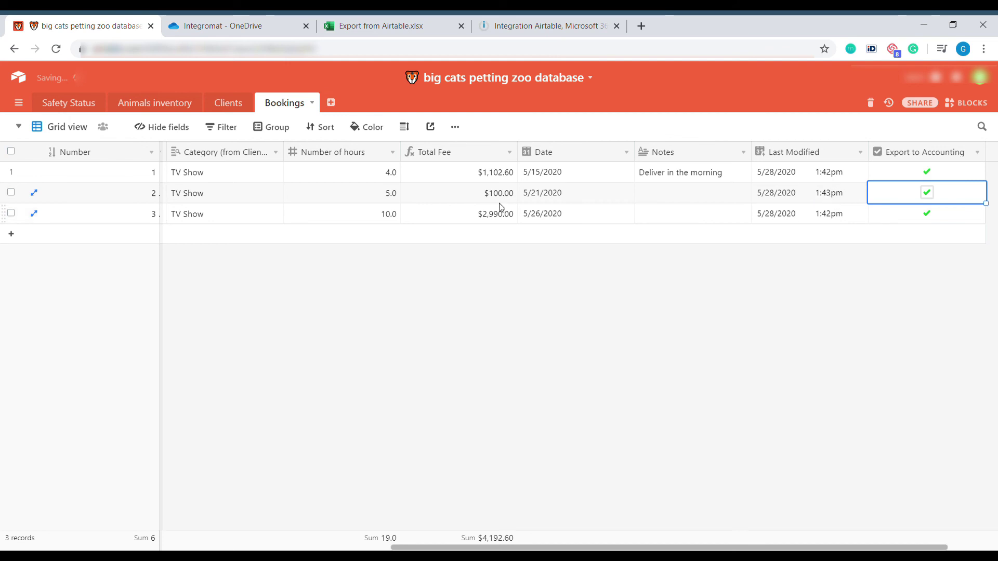
left_click(543, 26)
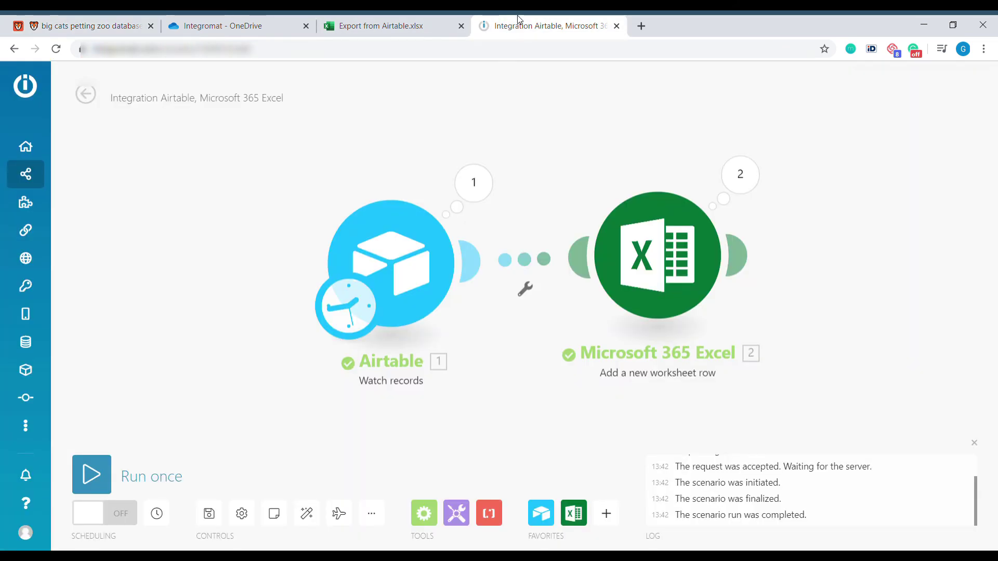
left_click(133, 473)
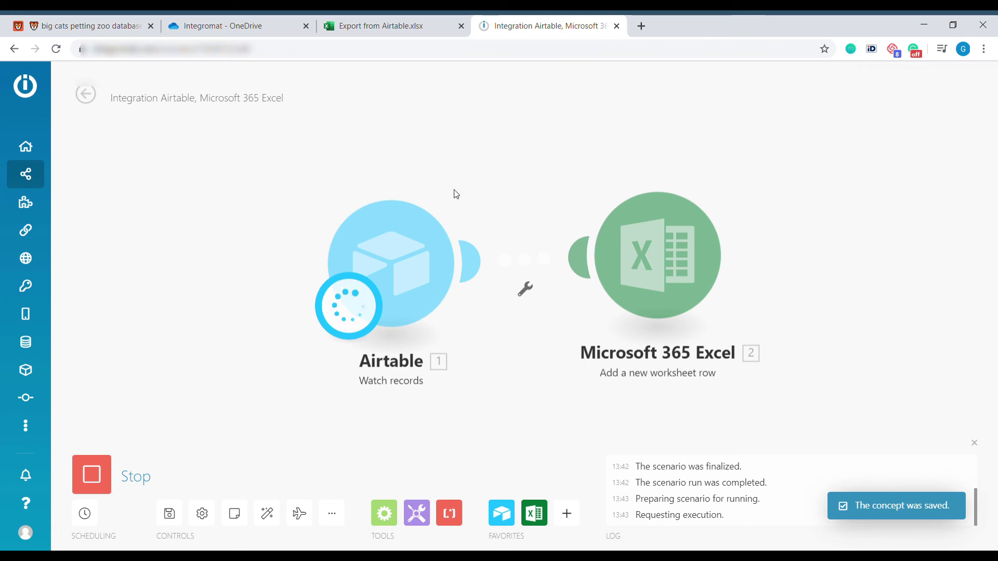
Check exported rows 4 and 5 in Excel, then add new bookings with linked animals and clients
left_click(387, 27)
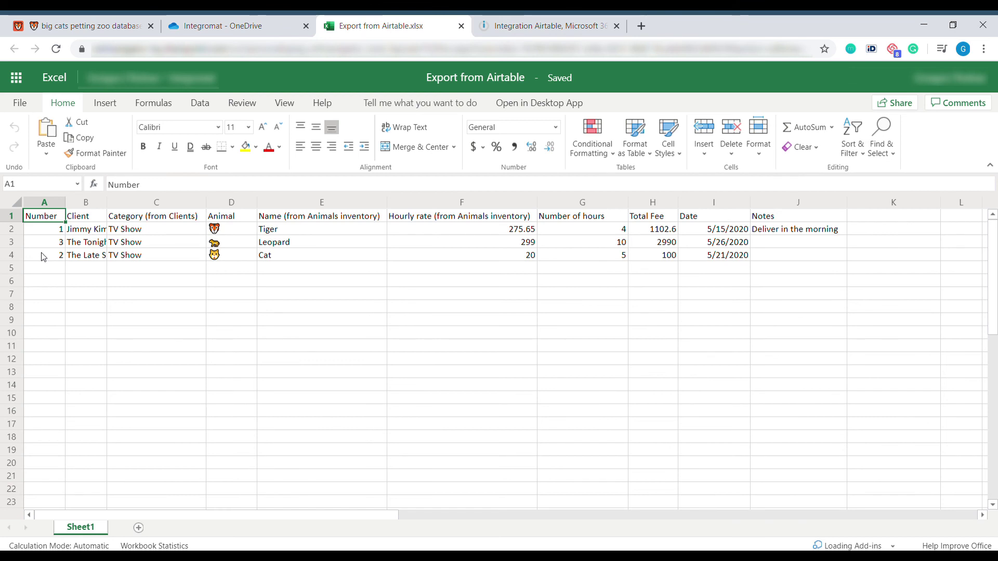
left_click_drag(43, 257, 807, 250)
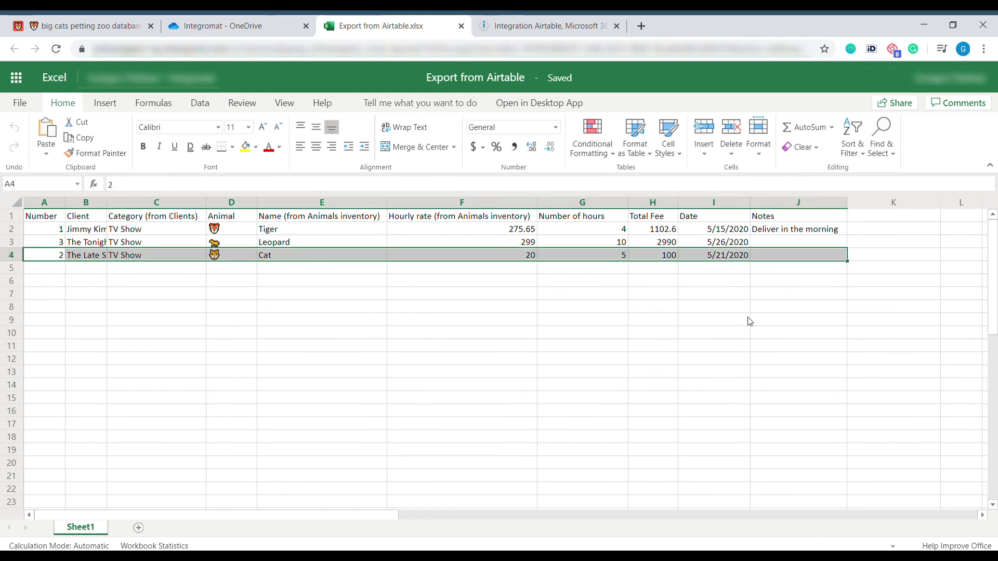
left_click(73, 23)
left_click(266, 237)
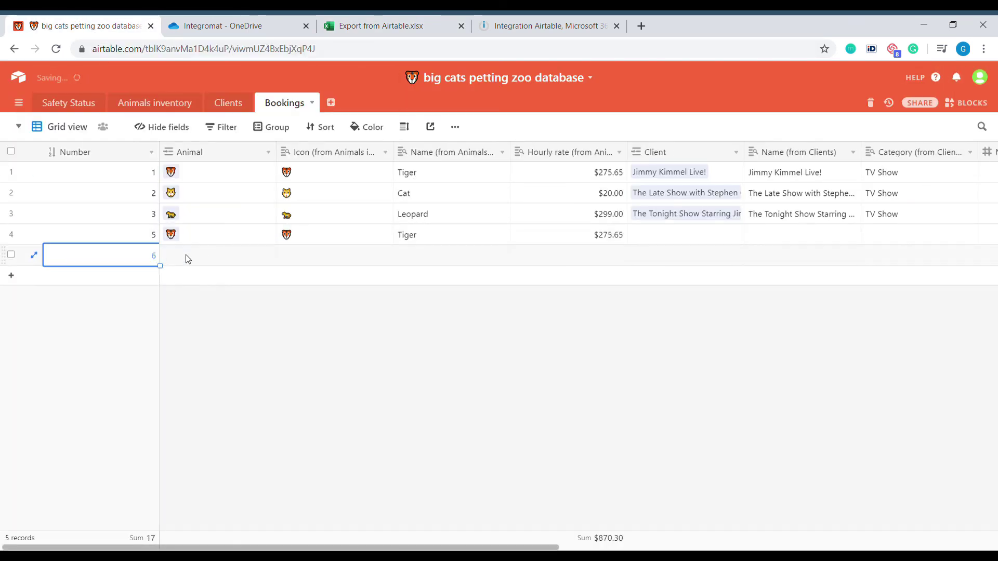
left_click(178, 276)
left_click(185, 356)
left_click(646, 239)
left_click(639, 234)
left_click(613, 172)
left_click(637, 297)
left_click(613, 156)
Enter the new bookings' Number of hours and fill date 7/16/2020 down all of them
scroll(675, 260, "right", 5)
left_click(576, 234)
type("34 4 5 6")
double_click(808, 234)
type("7/16/2020")
key("Return")
left_click_drag(866, 243, 867, 297)
Add the notes 'Delivery morning' and 'Surprise box!' to two of the new bookings
scroll(675, 260, "right", 5)
left_click(603, 234)
type("Delivery morning")
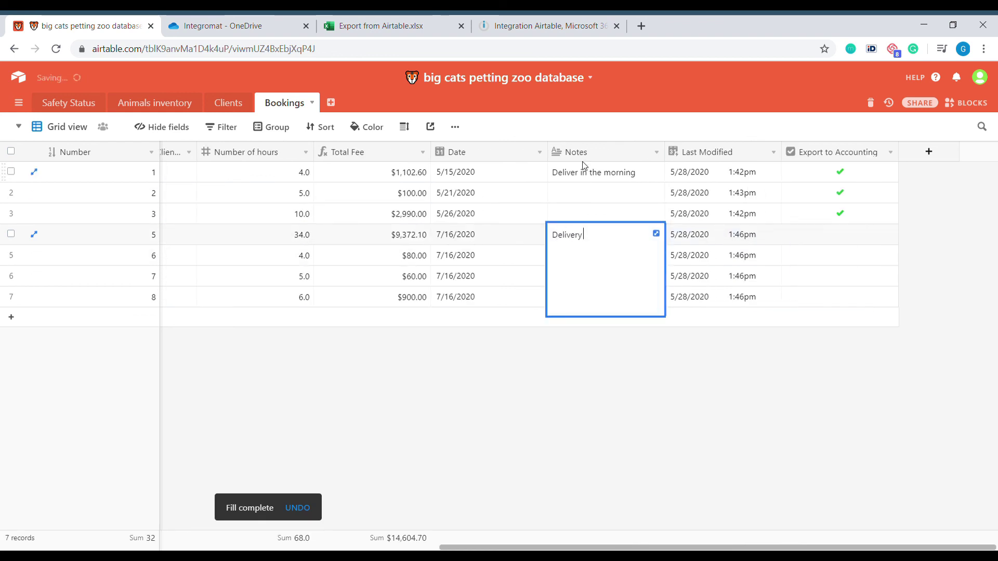
left_click(602, 276)
type("Surprise box!")
left_click(592, 255)
Copy booking 3's Export to Accounting checkmark into the new bookings 4–7
left_click(873, 213)
key("ctrl+c")
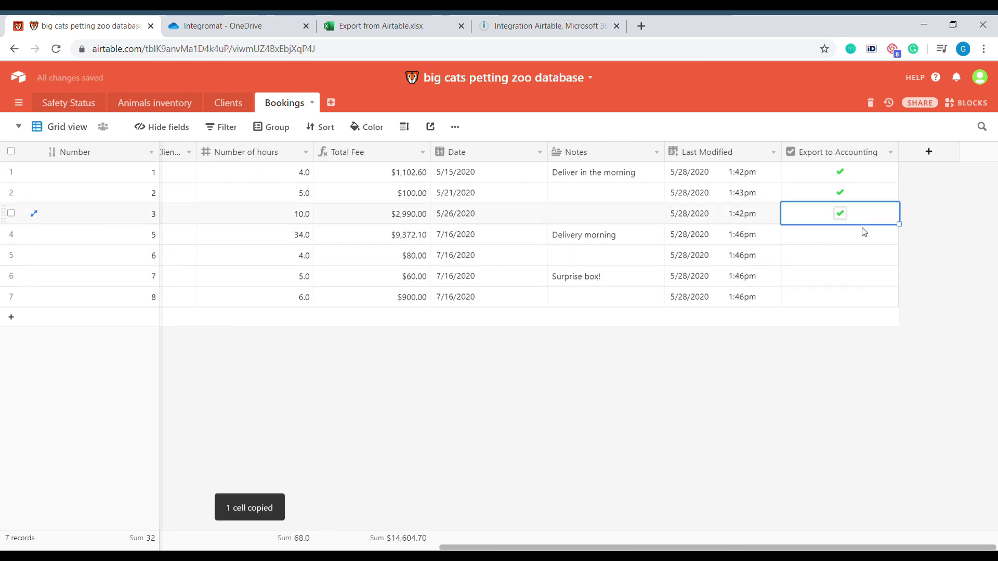
left_click_drag(864, 231, 875, 314)
key("ctrl+v")
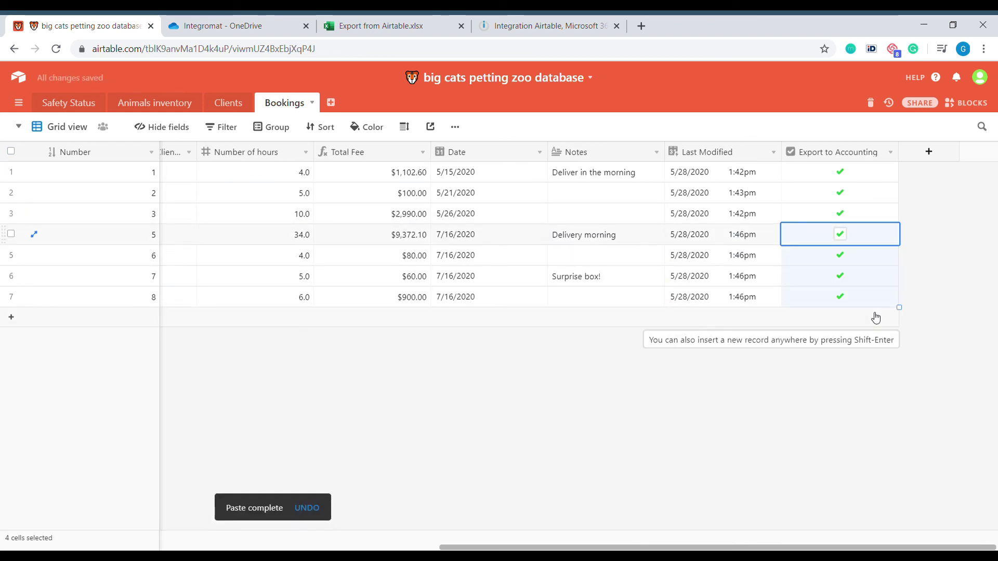
key("ctrl+4")
Run the scenario once, inspect the Airtable output bundles, and review the new rows in Excel
left_click(89, 473)
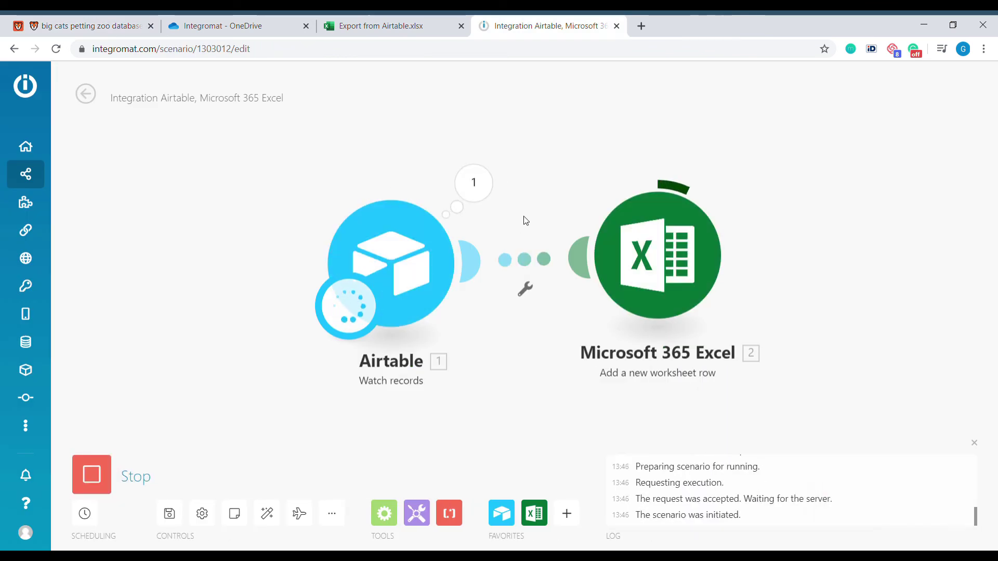
left_click(477, 189)
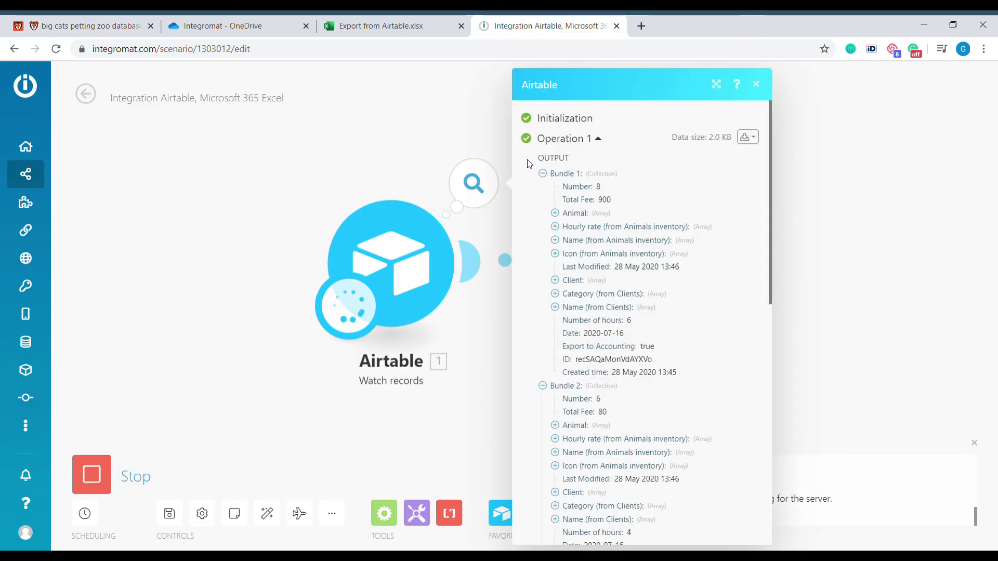
left_click(374, 26)
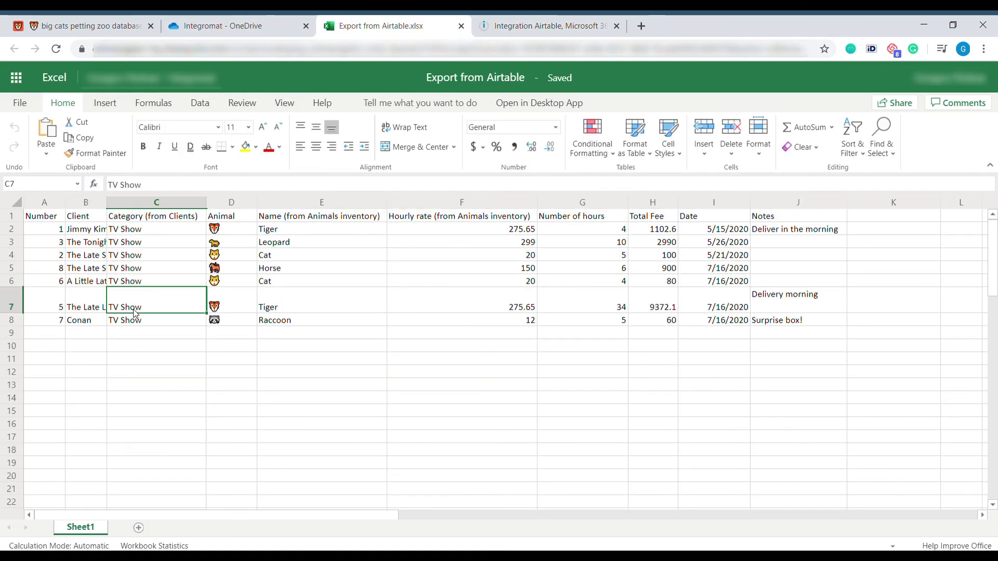
left_click_drag(740, 370, 883, 388)
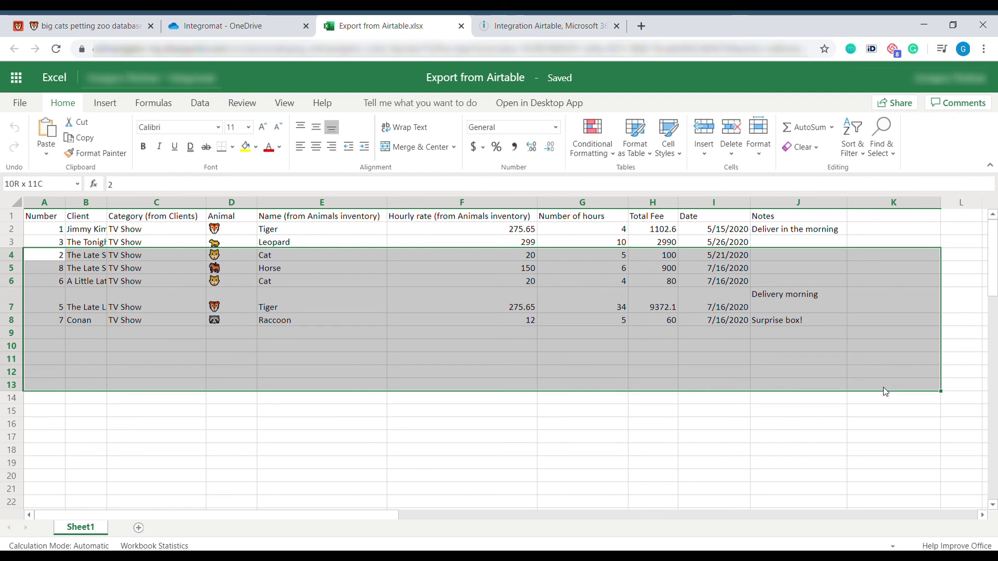
Change the schedule's Run scenario option from At regular intervals to Every day, then Days of the week
left_click(531, 20)
left_click(107, 513)
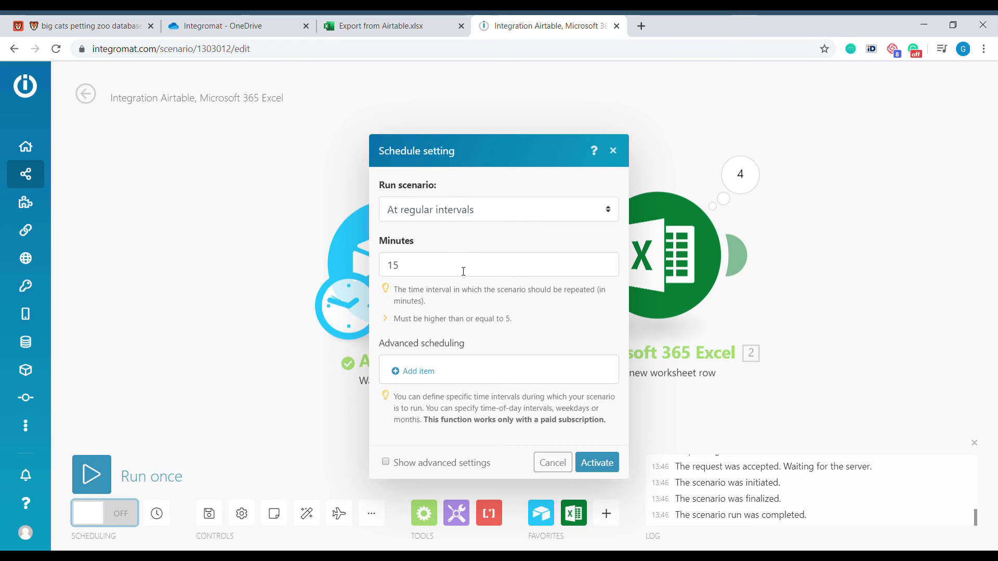
left_click(442, 218)
left_click(445, 254)
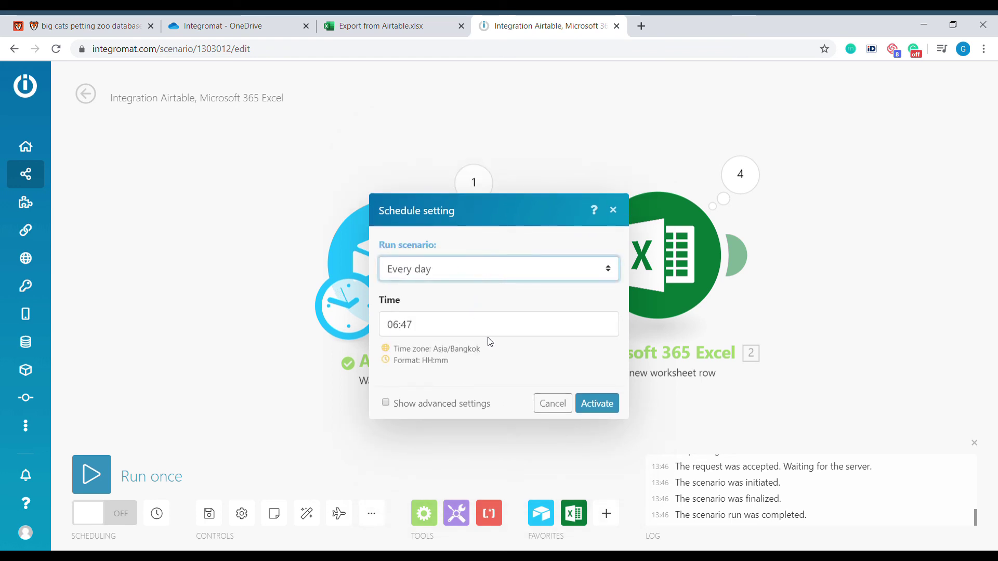
key("Down")
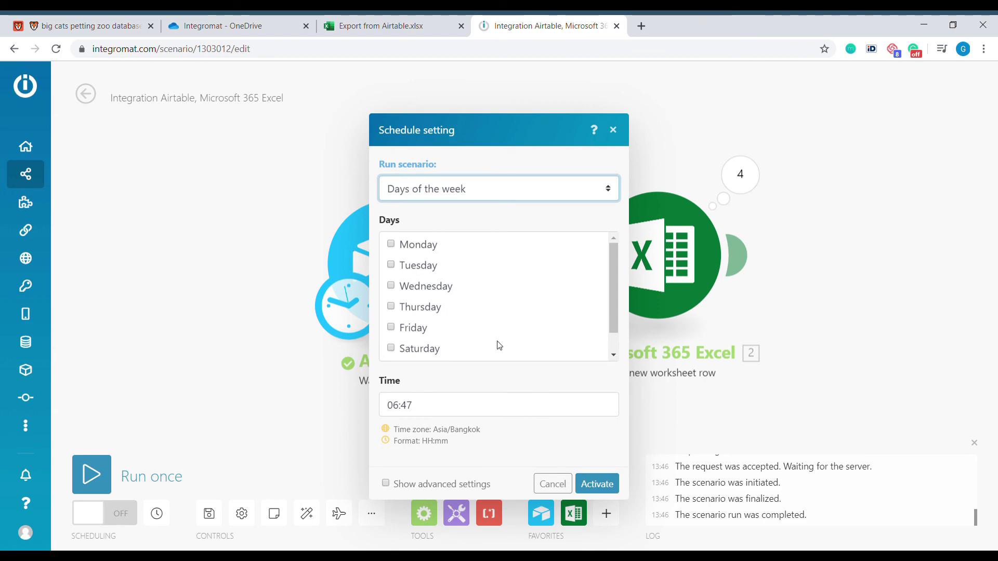